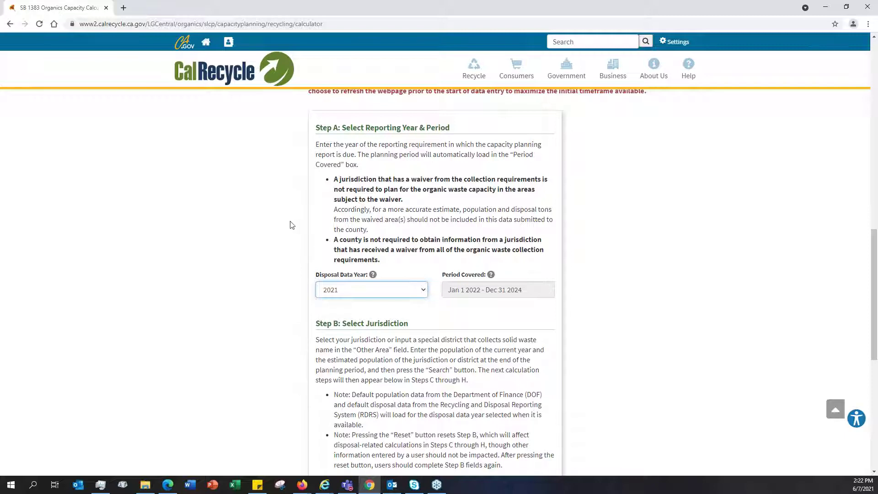
- Try disposal data years 2023 and 2028 to compare the periods covered, and return the year to 2021
{"action": "scroll", "coordinate": [298, 221], "scroll_direction": "down", "scroll_amount": 2}
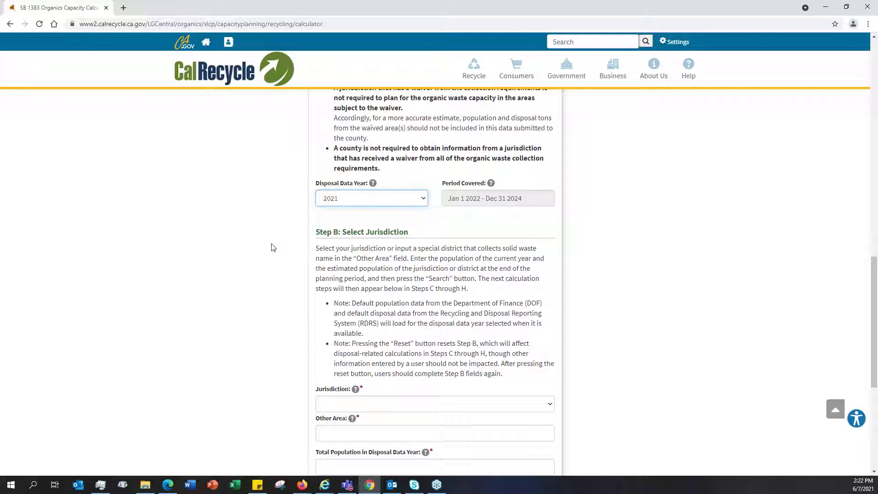
{"action": "left_click", "coordinate": [423, 200]}
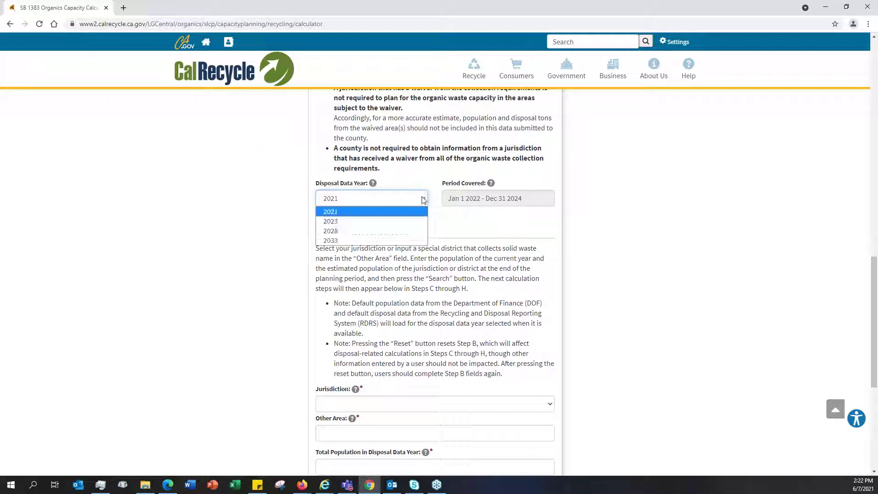
{"action": "left_click", "coordinate": [413, 222]}
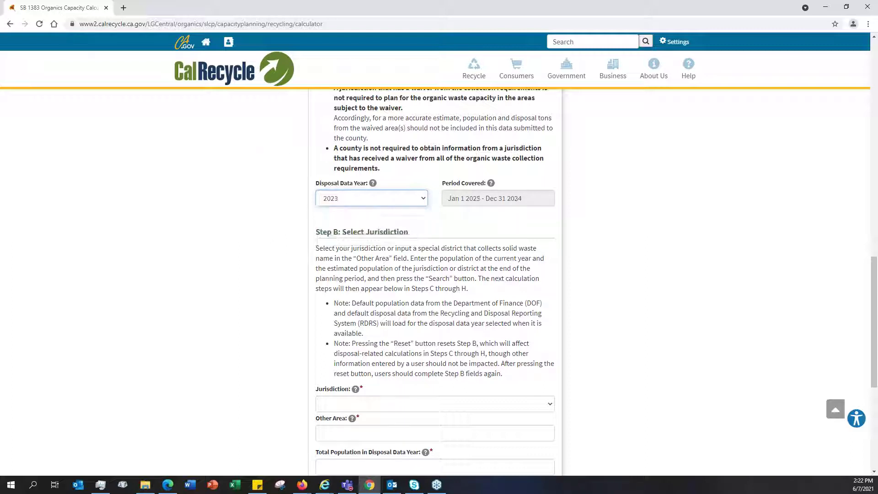
{"action": "left_click", "coordinate": [423, 200]}
{"action": "left_click", "coordinate": [396, 232]}
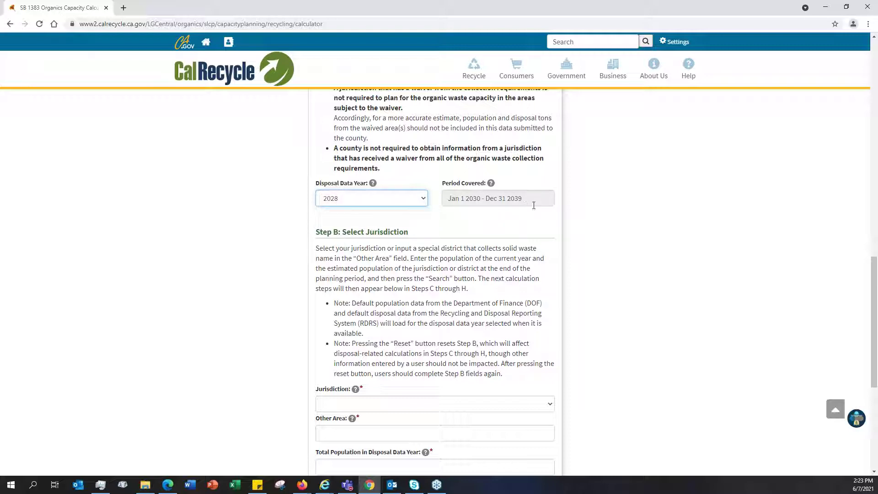
{"action": "left_click", "coordinate": [424, 197]}
{"action": "left_click", "coordinate": [396, 212]}
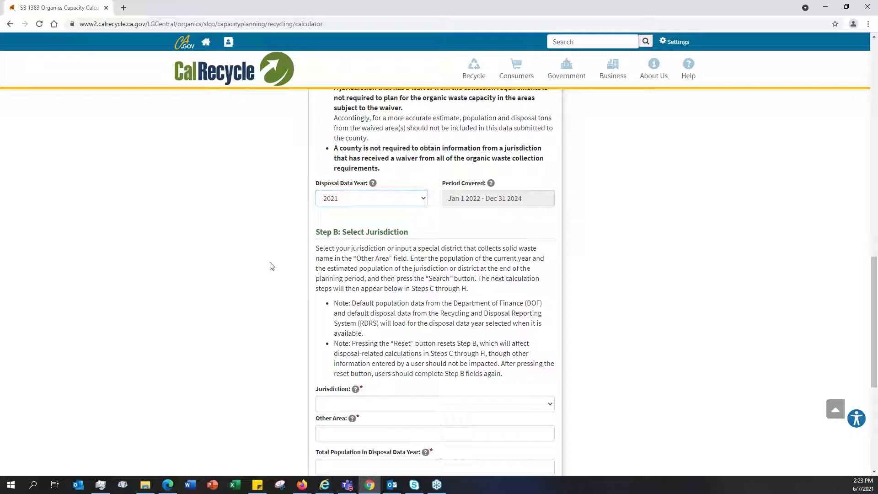
- Review the counties' schedule for submitting organic waste recycling capacity reports in the introduction above the calculator
{"action": "scroll", "coordinate": [272, 267], "scroll_direction": "up", "scroll_amount": 6}
{"action": "scroll", "coordinate": [334, 250], "scroll_direction": "up", "scroll_amount": 4}
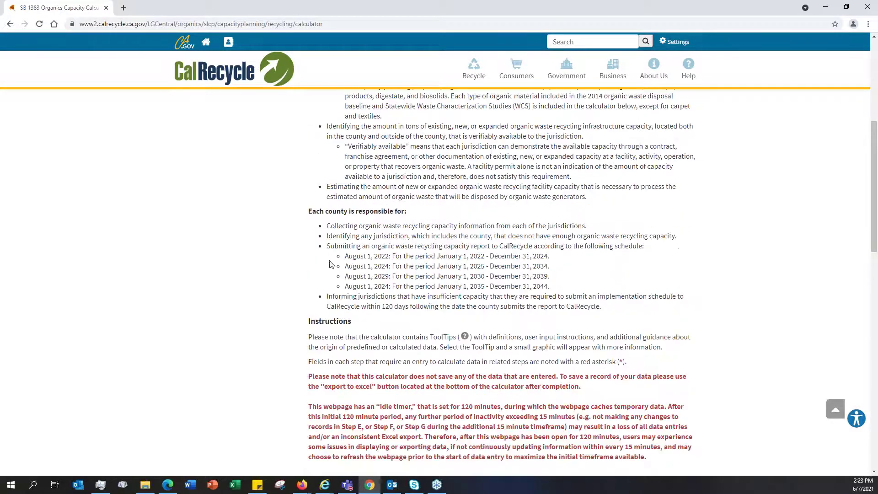
{"action": "left_click_drag", "start_coordinate": [331, 241], "coordinate": [573, 289]}
{"action": "left_click", "coordinate": [572, 290]}
- Choose Adelanto as the jurisdiction in Step B
{"action": "scroll", "coordinate": [245, 355], "scroll_direction": "down", "scroll_amount": 6}
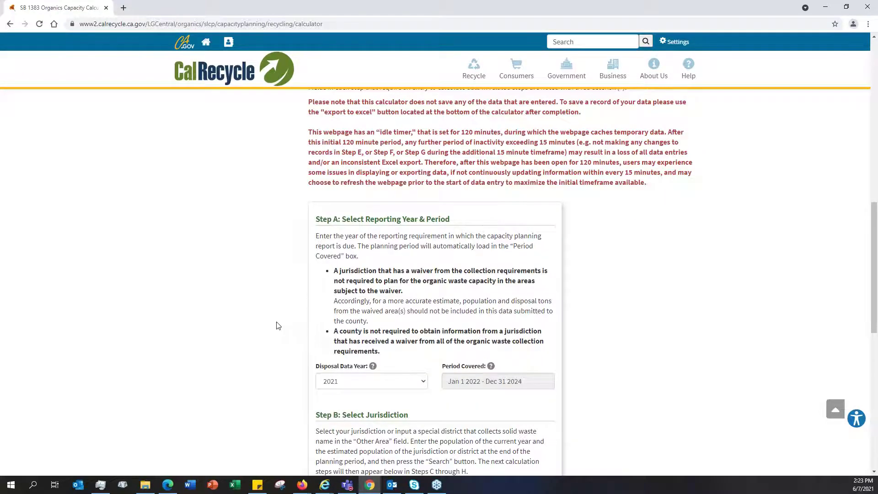
{"action": "scroll", "coordinate": [278, 326], "scroll_direction": "down", "scroll_amount": 5}
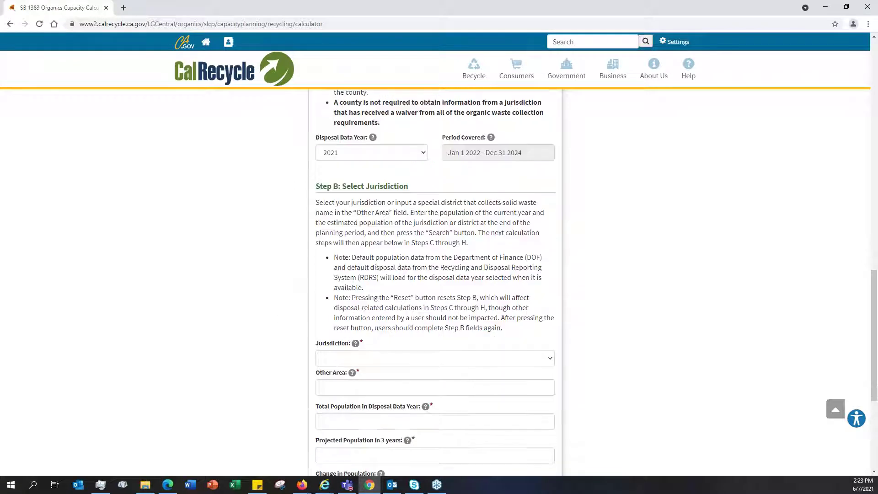
{"action": "scroll", "coordinate": [288, 274], "scroll_direction": "down", "scroll_amount": 1}
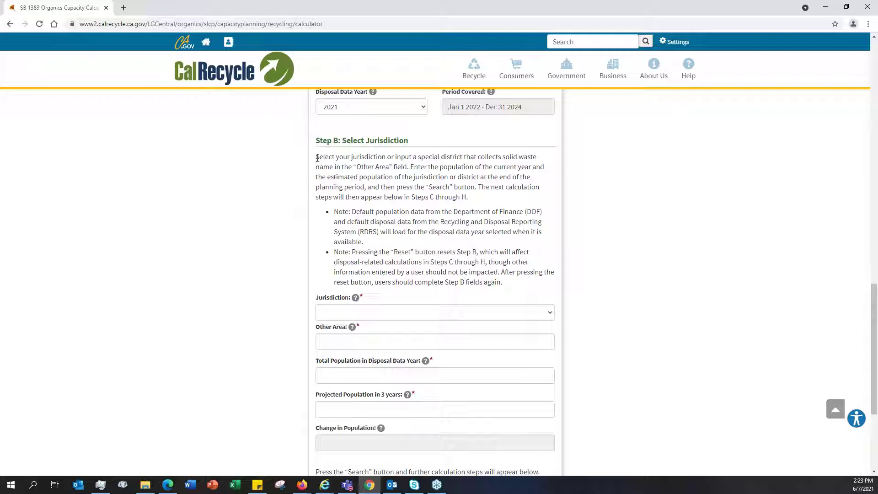
{"action": "left_click", "coordinate": [548, 313]}
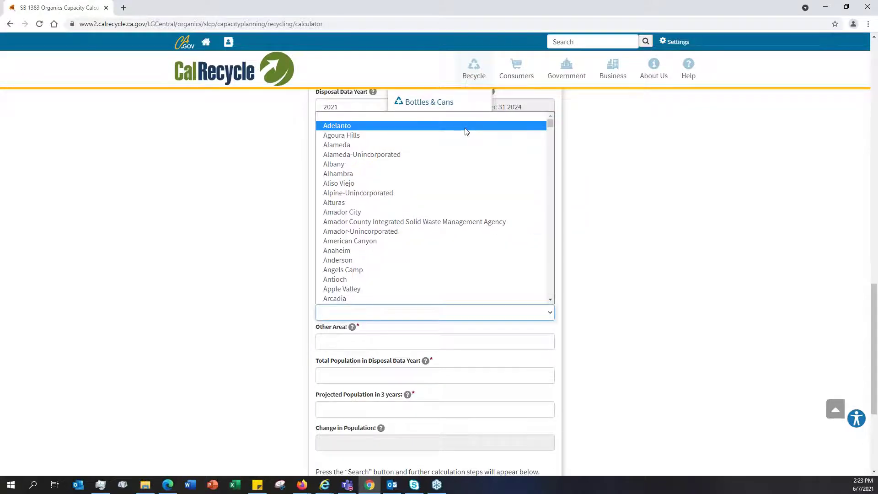
{"action": "left_click", "coordinate": [466, 132]}
{"action": "left_click", "coordinate": [619, 368]}
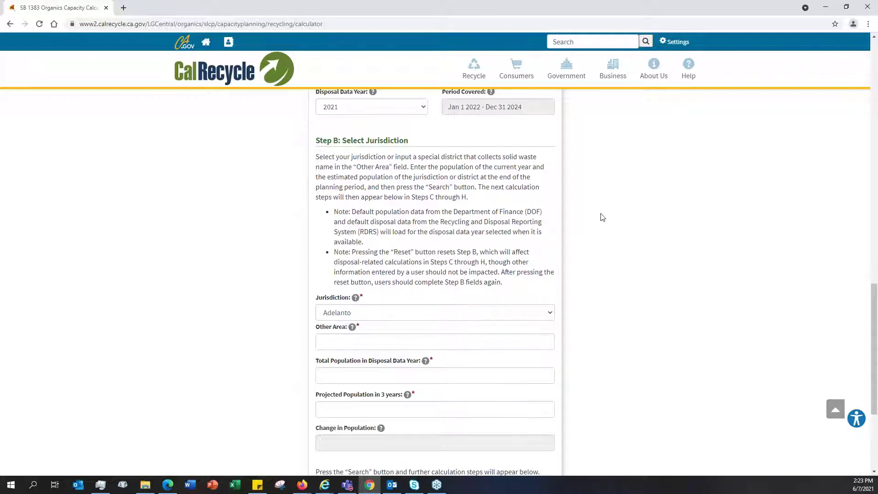
- Clear the jurisdiction to show the Other Area alternative, and select Adelanto again
{"action": "scroll", "coordinate": [571, 252], "scroll_direction": "down", "scroll_amount": 2}
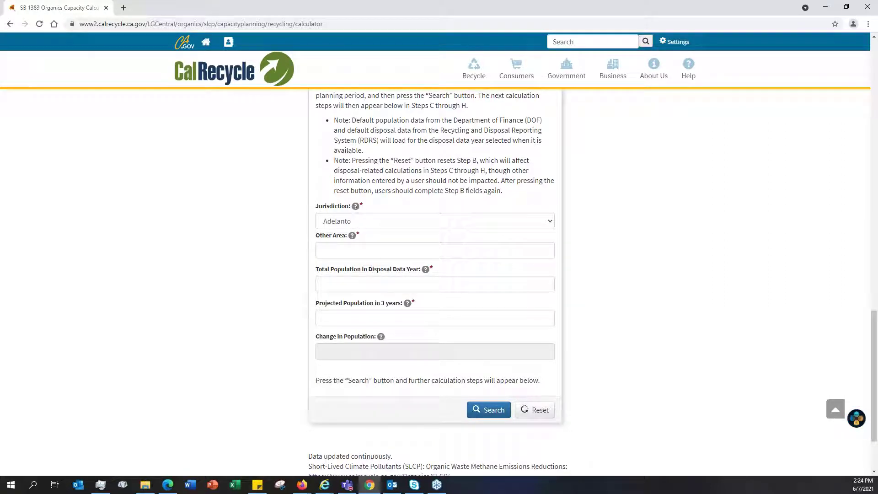
{"action": "left_click", "coordinate": [340, 251]}
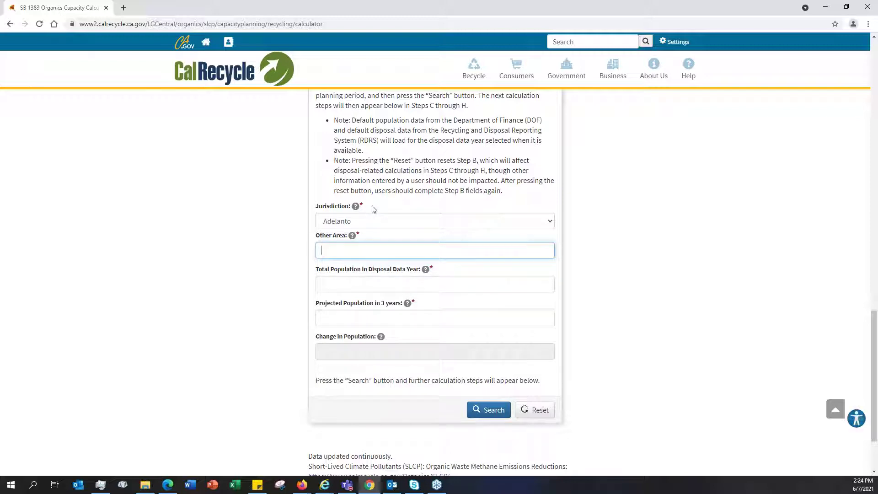
{"action": "left_click", "coordinate": [345, 228]}
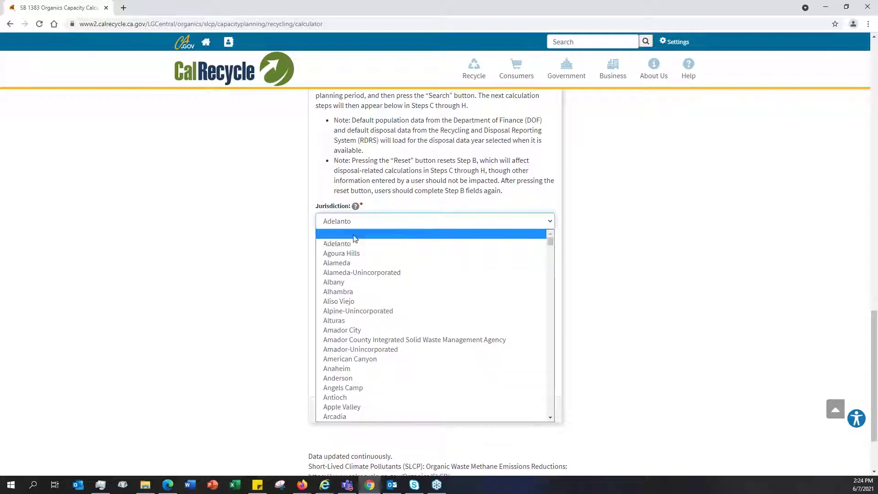
{"action": "left_click", "coordinate": [354, 242]}
{"action": "left_click", "coordinate": [550, 222]}
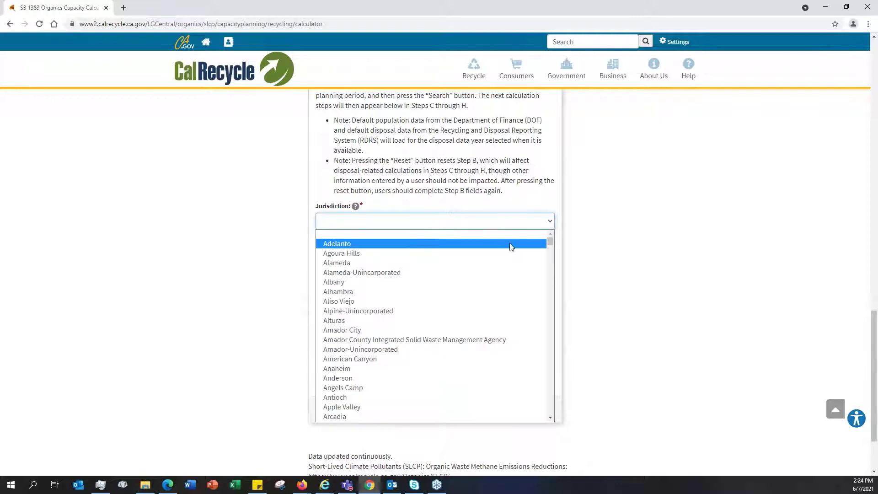
{"action": "left_click", "coordinate": [511, 245]}
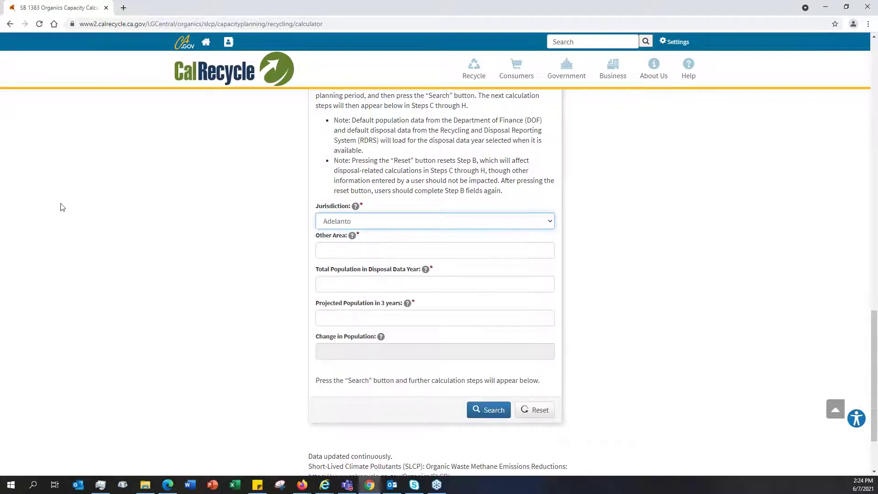
{"action": "left_click", "coordinate": [342, 251]}
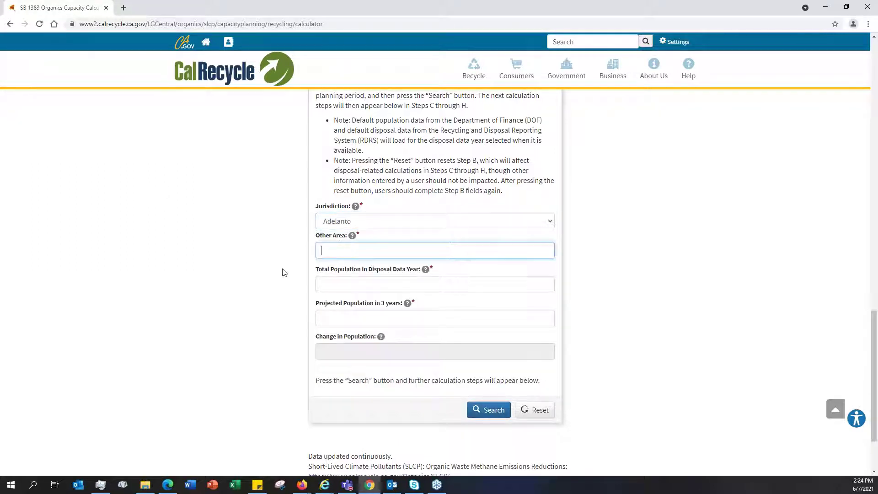
- Read the help notes for the total population in the disposal data year and the projected population in 3 years
{"action": "left_click", "coordinate": [404, 283]}
{"action": "left_click", "coordinate": [156, 265]}
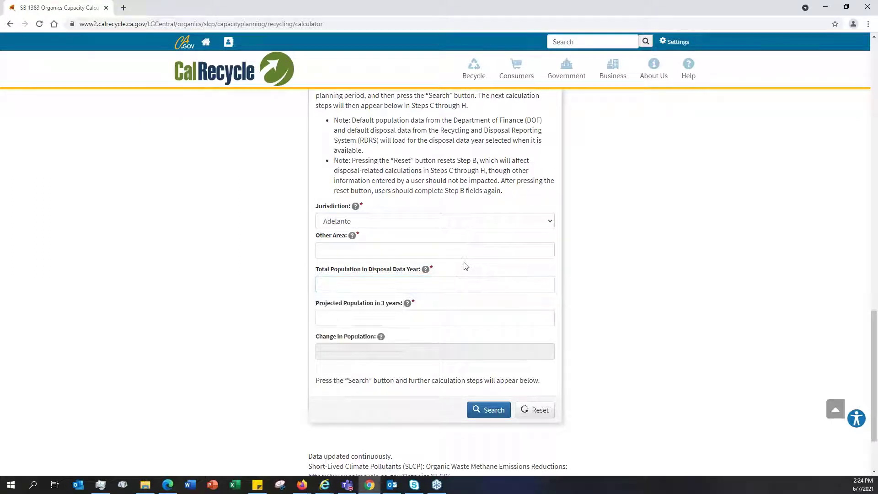
{"action": "left_click", "coordinate": [427, 271]}
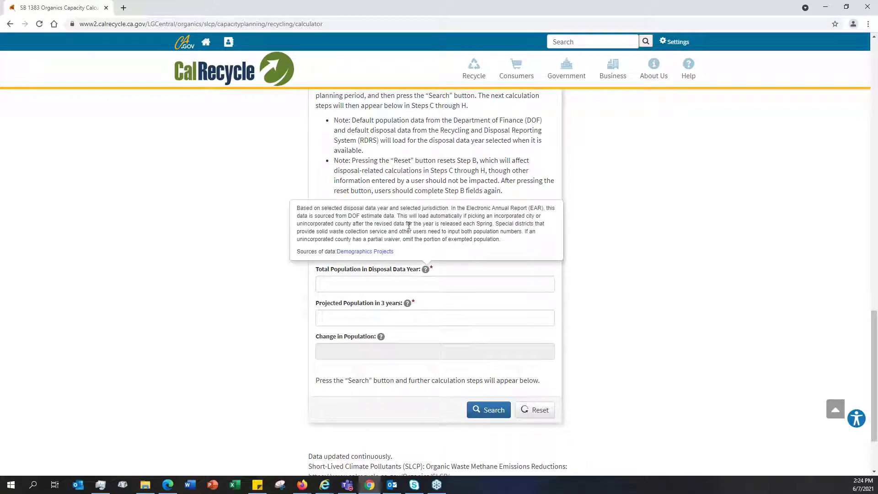
{"action": "left_click", "coordinate": [205, 235]}
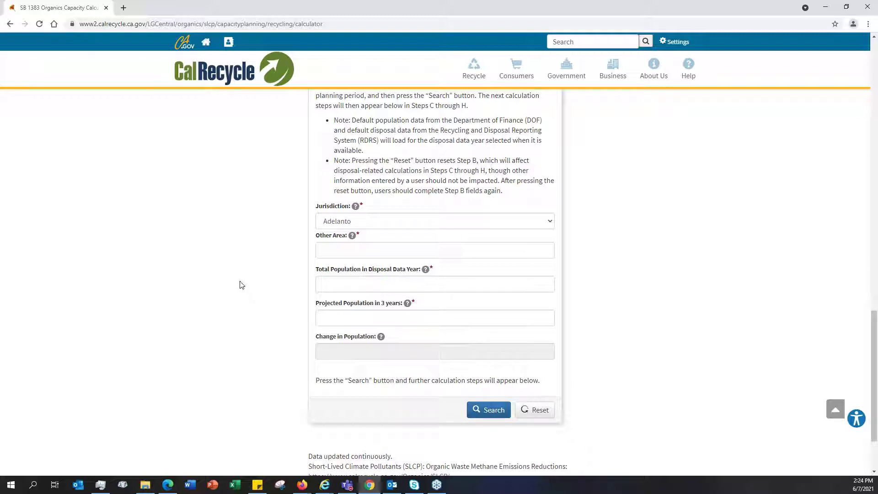
{"action": "left_click", "coordinate": [408, 303]}
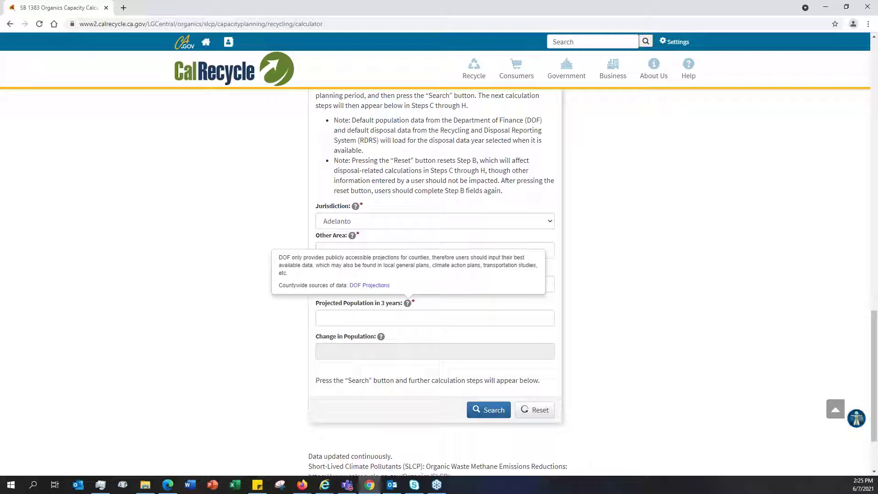
{"action": "left_click", "coordinate": [614, 233]}
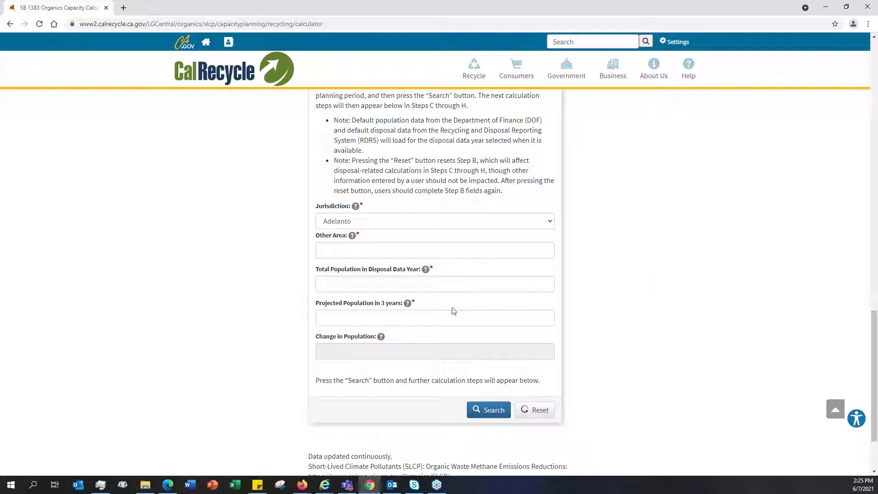
{"action": "left_click", "coordinate": [502, 282]}
{"action": "left_click", "coordinate": [383, 312]}
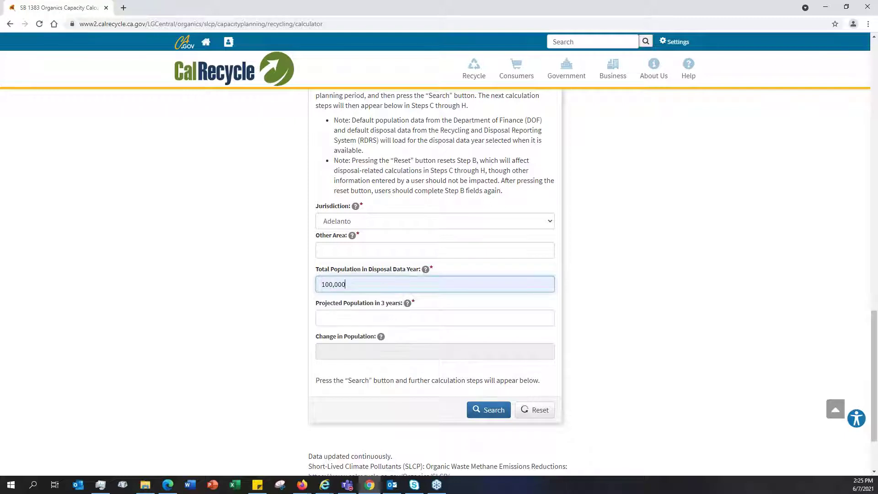
{"action": "left_click", "coordinate": [384, 320]}
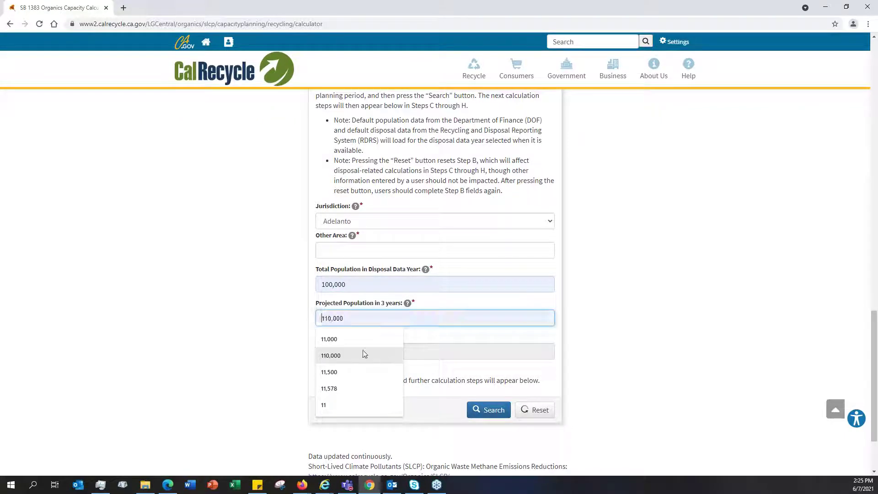
{"action": "left_click", "coordinate": [412, 286]}
{"action": "left_click_drag", "start_coordinate": [448, 294], "coordinate": [288, 291]}
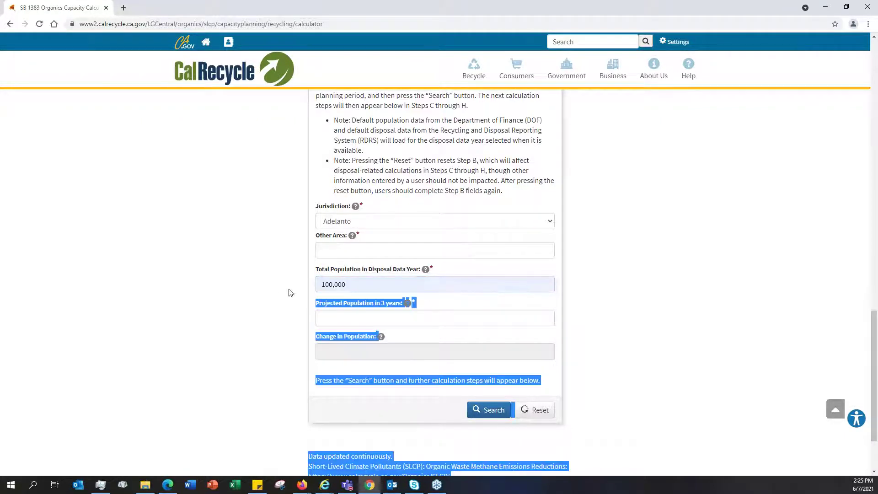
- Set the total population in the disposal data year to 10,000 and the projected population in 3 years to 11,000
{"action": "left_click_drag", "start_coordinate": [358, 286], "coordinate": [318, 284]}
{"action": "type", "text": "1,0"}
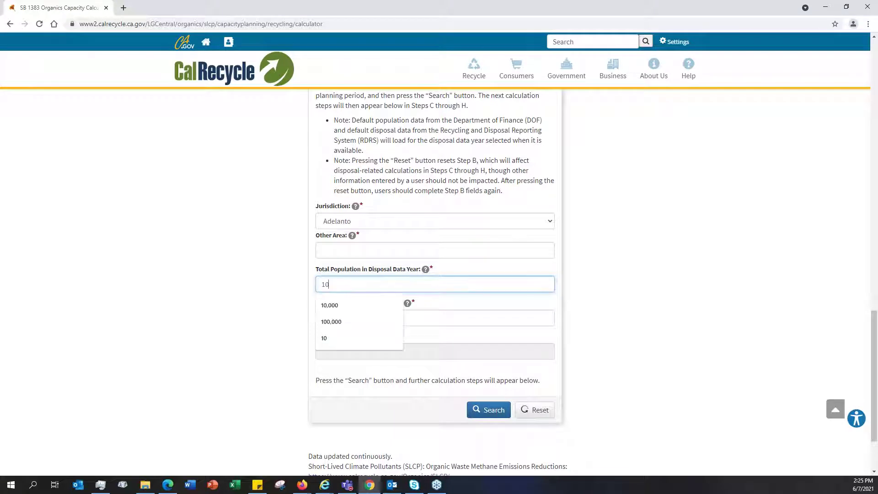
{"action": "type", "text": "000"}
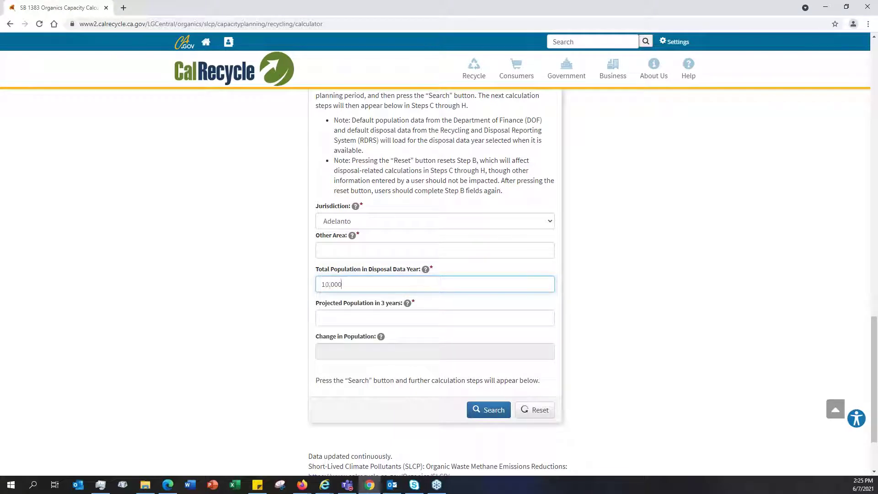
{"action": "left_click", "coordinate": [350, 319]}
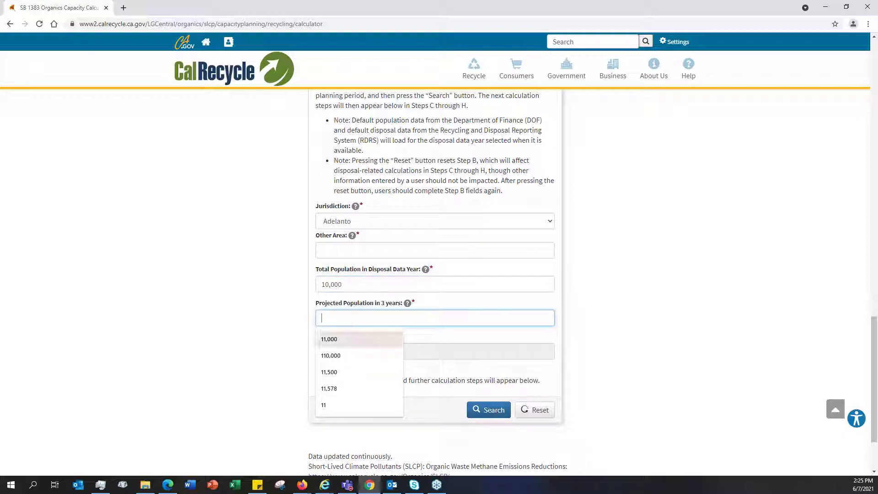
{"action": "left_click", "coordinate": [346, 340]}
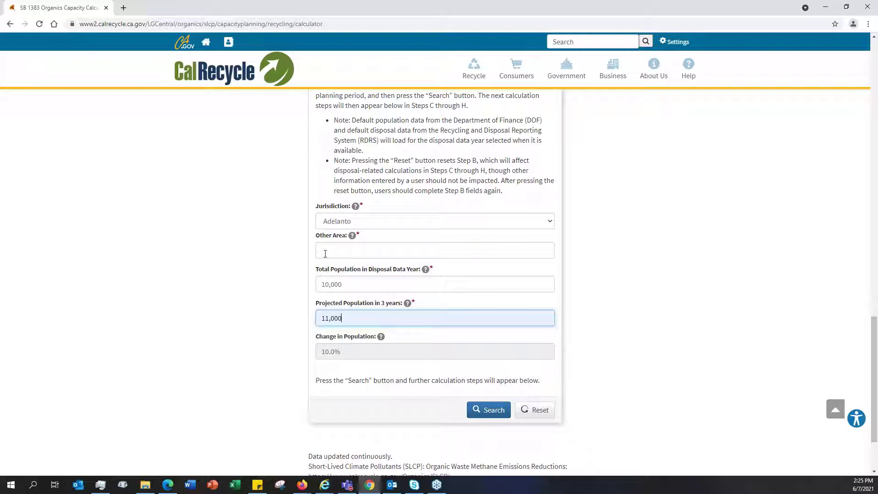
{"action": "left_click_drag", "start_coordinate": [344, 359], "coordinate": [317, 356]}
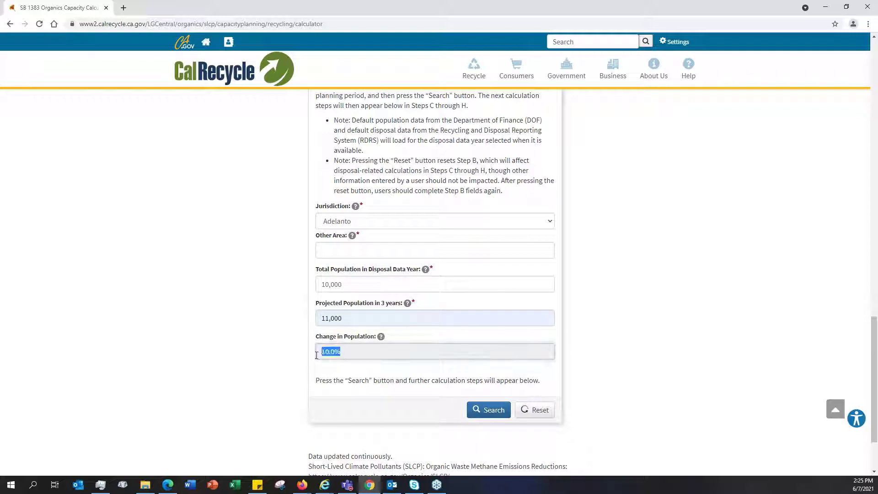
{"action": "left_click", "coordinate": [300, 361]}
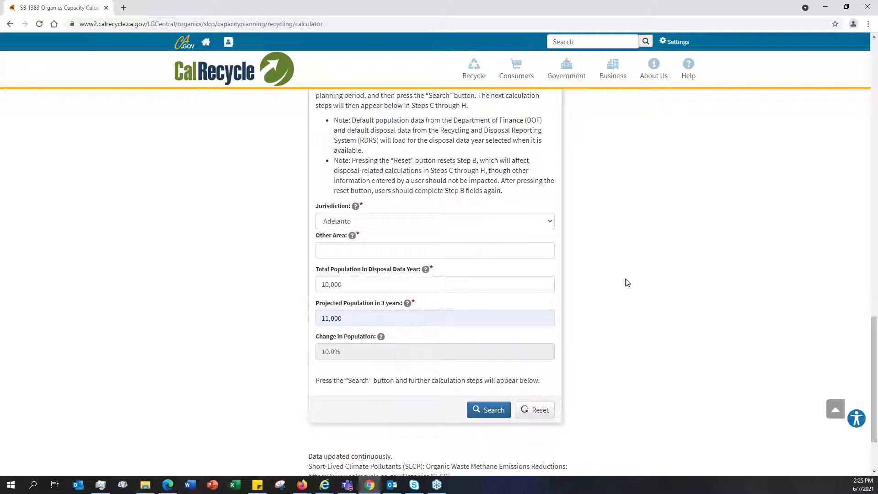
- Run the Step B search to load the further calculation steps, and bring up Step C: Calculate Disposal Total
{"action": "scroll", "coordinate": [606, 327], "scroll_direction": "down", "scroll_amount": 1}
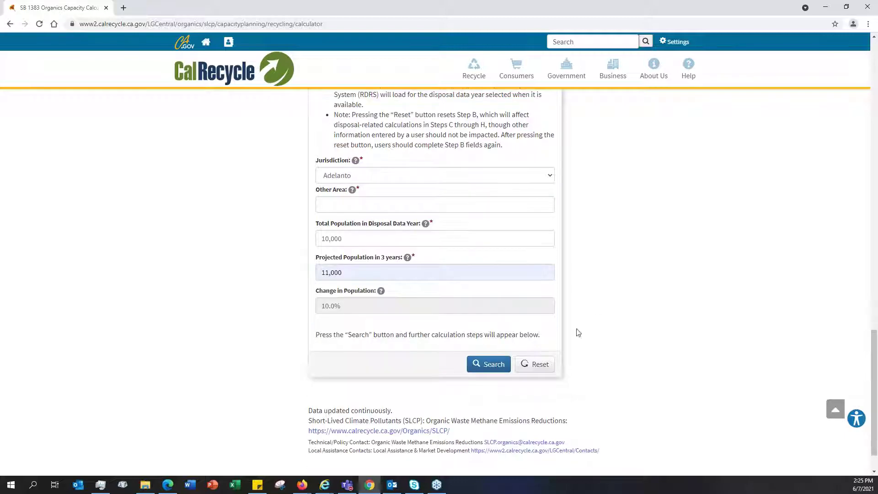
{"action": "left_click", "coordinate": [489, 370]}
{"action": "left_click", "coordinate": [476, 365]}
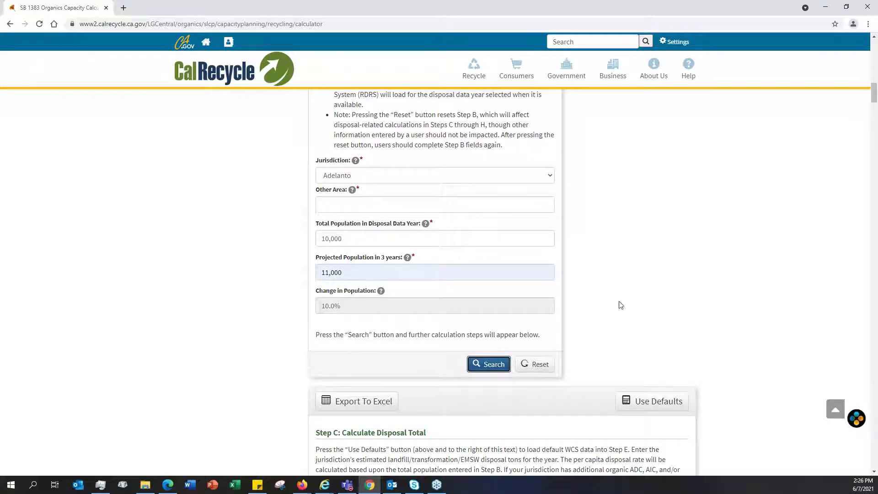
{"action": "scroll", "coordinate": [646, 229], "scroll_direction": "down", "scroll_amount": 3}
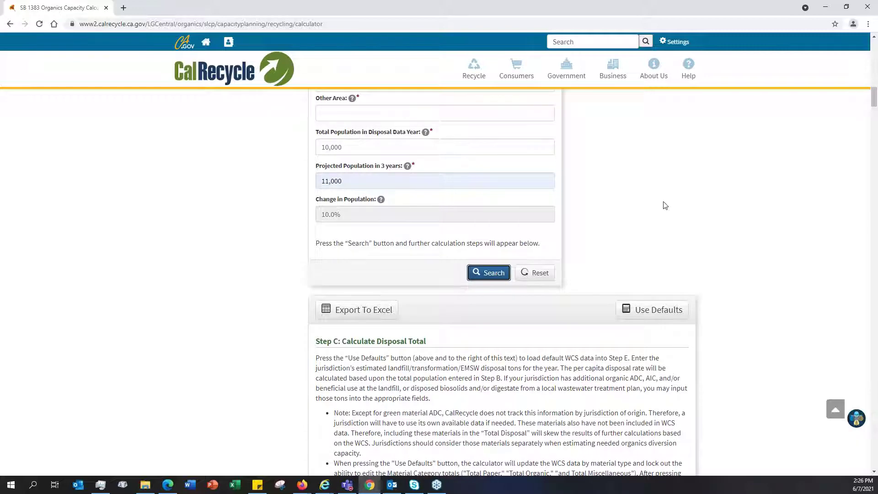
{"action": "scroll", "coordinate": [784, 206], "scroll_direction": "down", "scroll_amount": 2}
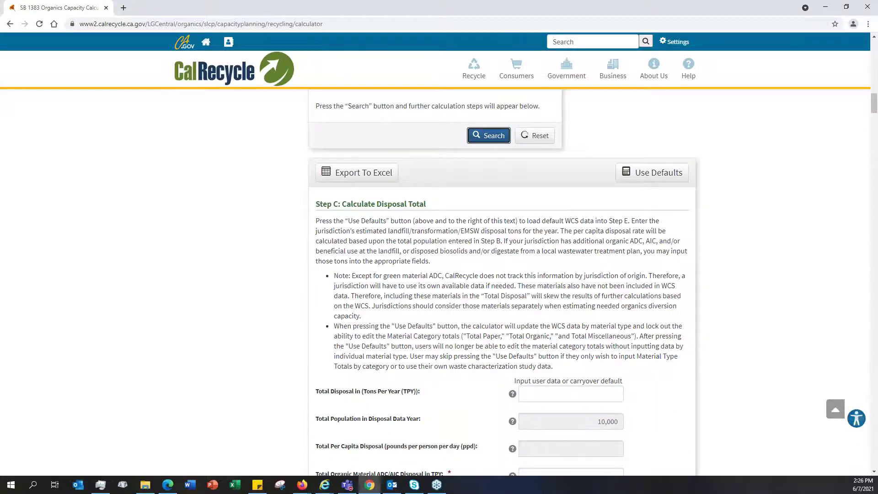
- Enlarge the page and review the Step B population entries and the start of the Step C instructions
{"action": "scroll", "coordinate": [784, 201], "scroll_direction": "up", "scroll_amount": 3, "text": "ctrl"}
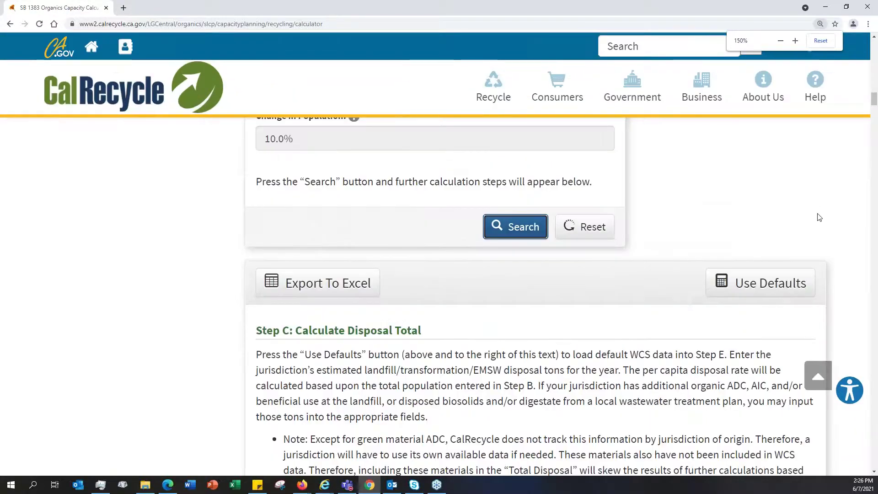
{"action": "scroll", "coordinate": [820, 212], "scroll_direction": "down", "scroll_amount": 3}
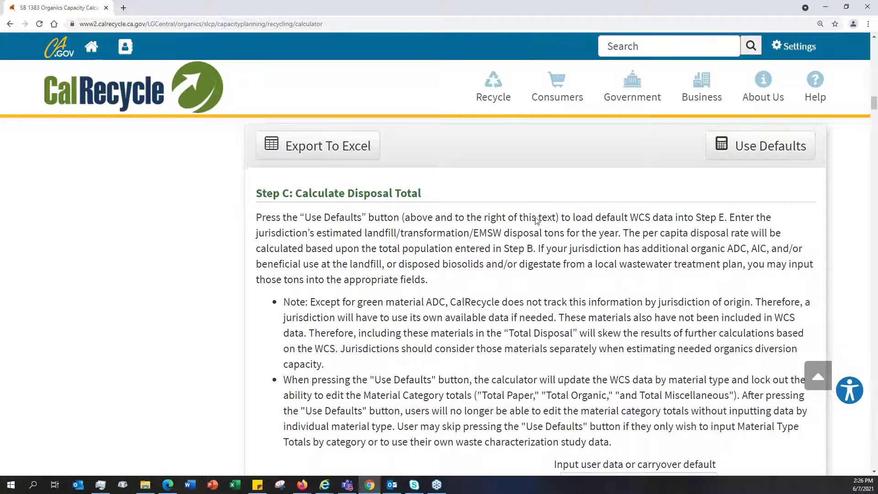
{"action": "scroll", "coordinate": [567, 224], "scroll_direction": "up", "scroll_amount": 4}
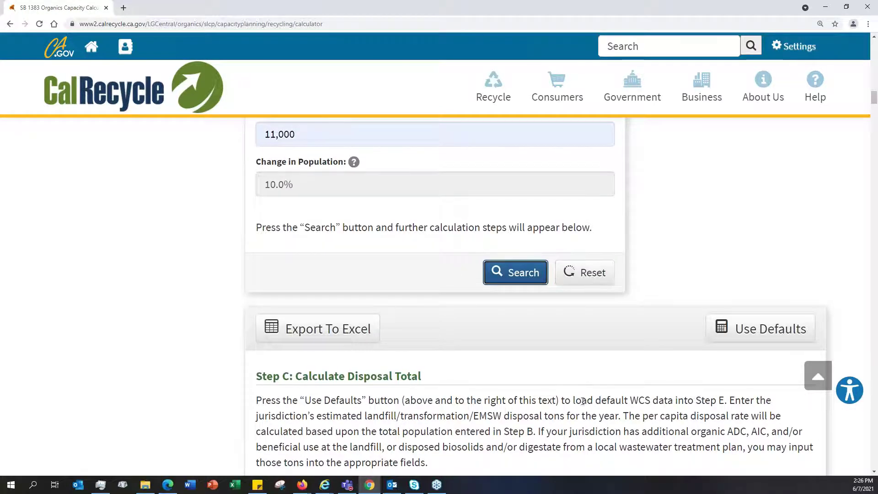
{"action": "scroll", "coordinate": [582, 400], "scroll_direction": "up", "scroll_amount": 2}
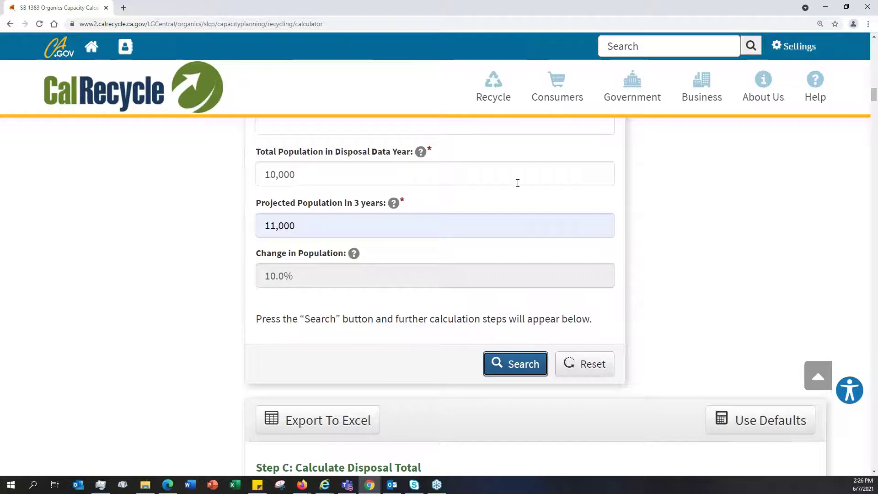
{"action": "scroll", "coordinate": [408, 215], "scroll_direction": "up", "scroll_amount": 2}
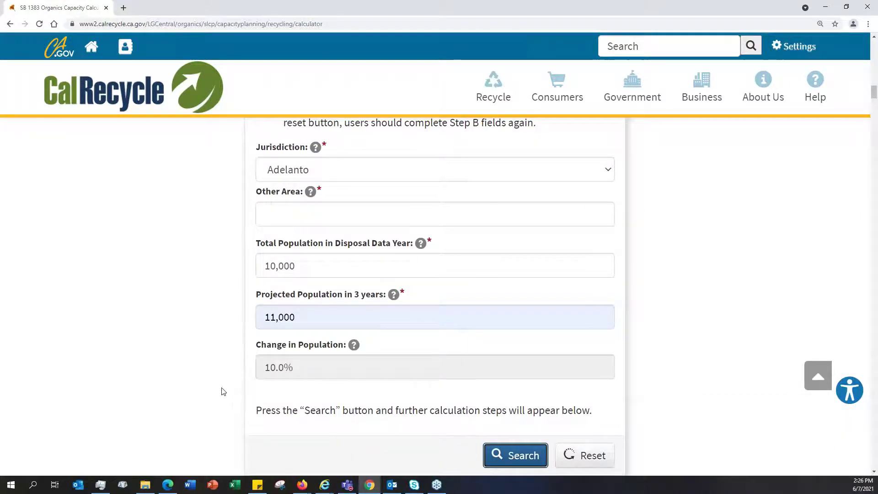
{"action": "scroll", "coordinate": [221, 389], "scroll_direction": "down", "scroll_amount": 2}
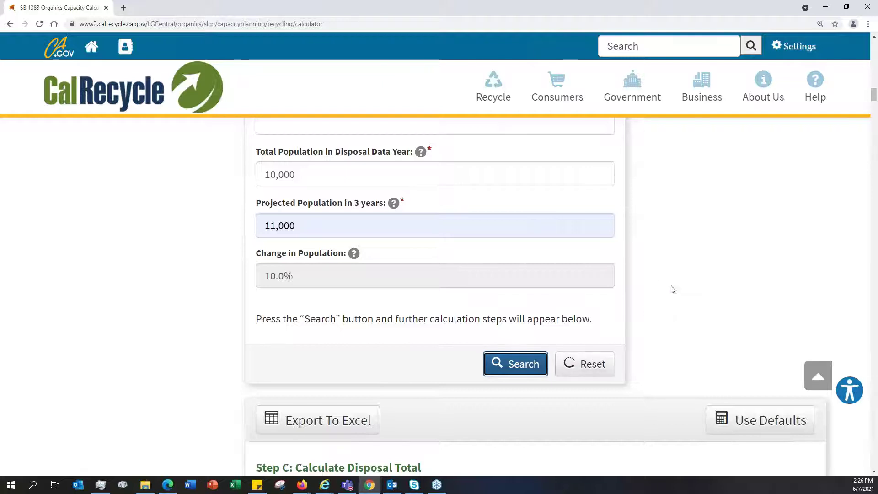
{"action": "scroll", "coordinate": [707, 266], "scroll_direction": "down", "scroll_amount": 4}
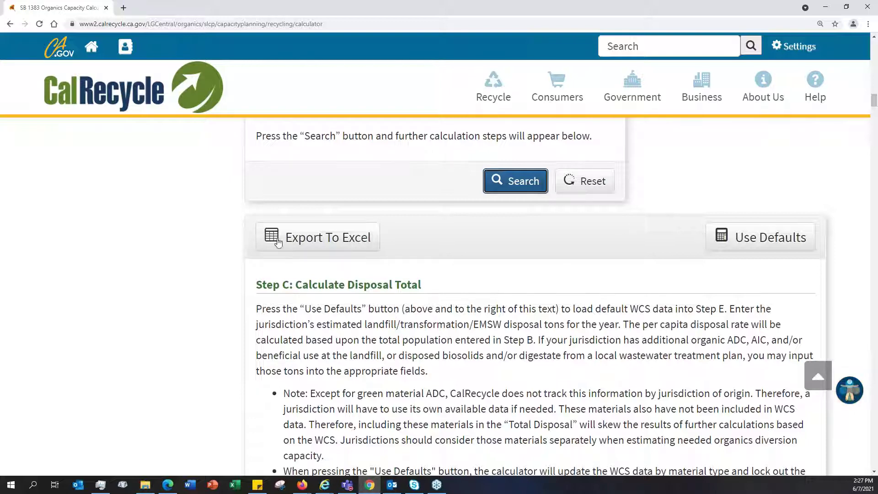
- Set the total disposal in tons per year to 10,000 in Step C
{"action": "scroll", "coordinate": [270, 236], "scroll_direction": "down", "scroll_amount": 1}
{"action": "scroll", "coordinate": [202, 241], "scroll_direction": "down", "scroll_amount": 5}
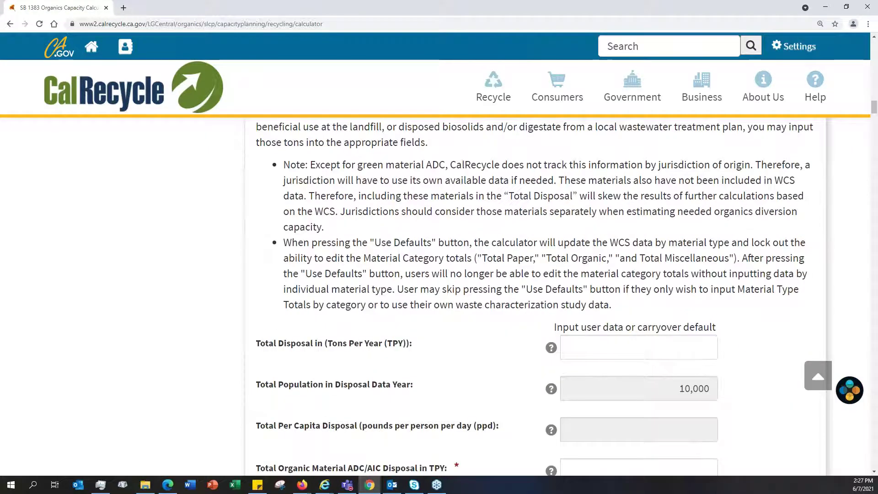
{"action": "scroll", "coordinate": [201, 241], "scroll_direction": "down", "scroll_amount": 1}
{"action": "left_click", "coordinate": [653, 253]}
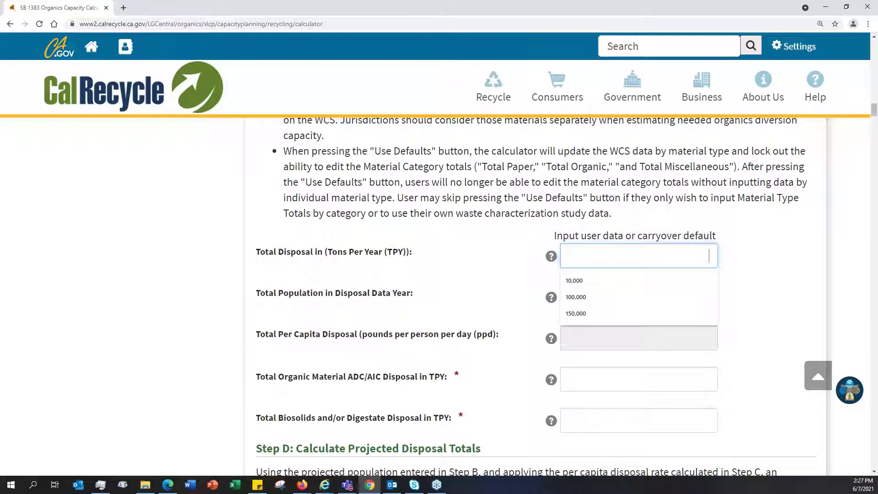
{"action": "left_click", "coordinate": [761, 267]}
{"action": "left_click", "coordinate": [595, 257]}
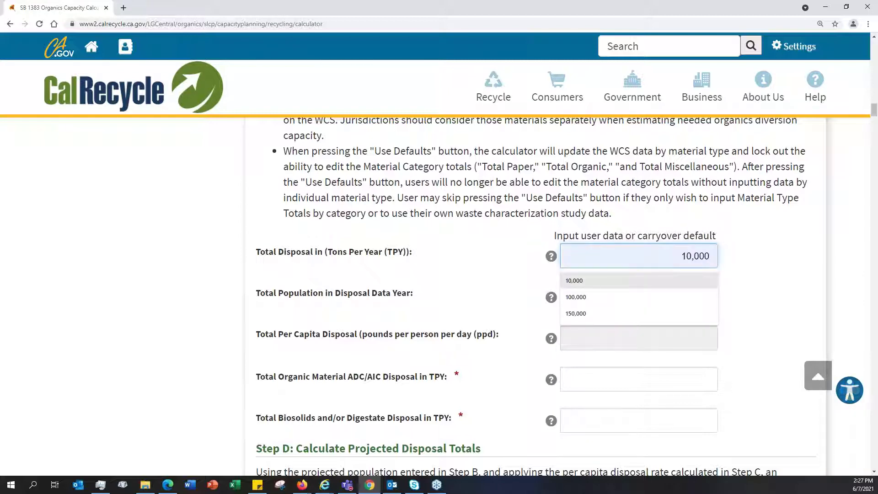
{"action": "left_click", "coordinate": [594, 280]}
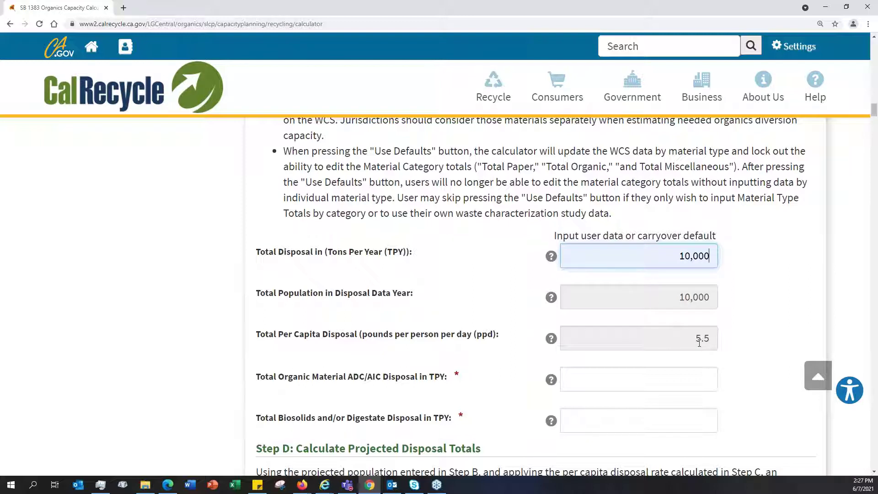
- Set both the total organic material ADC/AIC disposal and the total biosolids and/or digestate disposal to 10 TPY
{"action": "scroll", "coordinate": [763, 274], "scroll_direction": "down", "scroll_amount": 3}
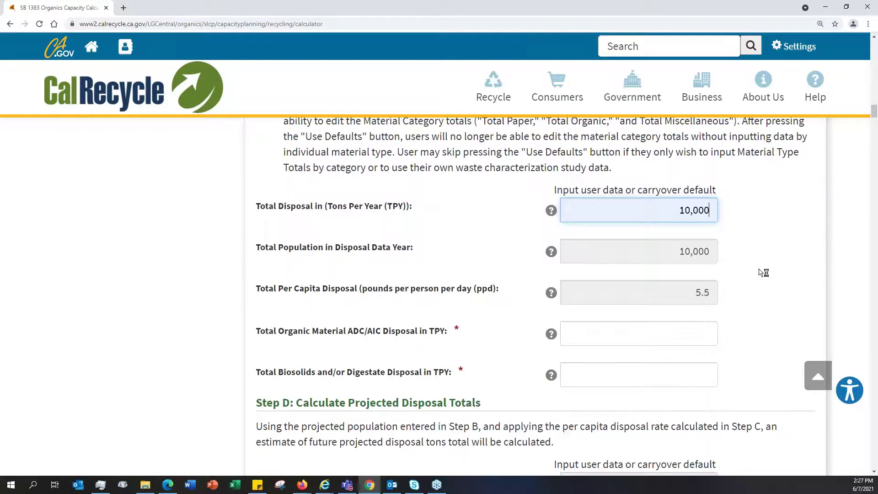
{"action": "scroll", "coordinate": [762, 274], "scroll_direction": "up", "scroll_amount": 2}
{"action": "scroll", "coordinate": [801, 274], "scroll_direction": "down", "scroll_amount": 1}
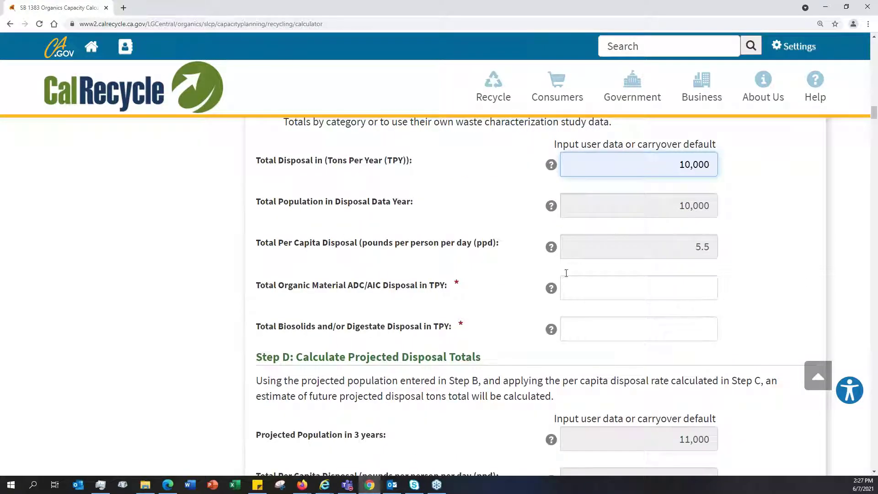
{"action": "left_click", "coordinate": [372, 286]}
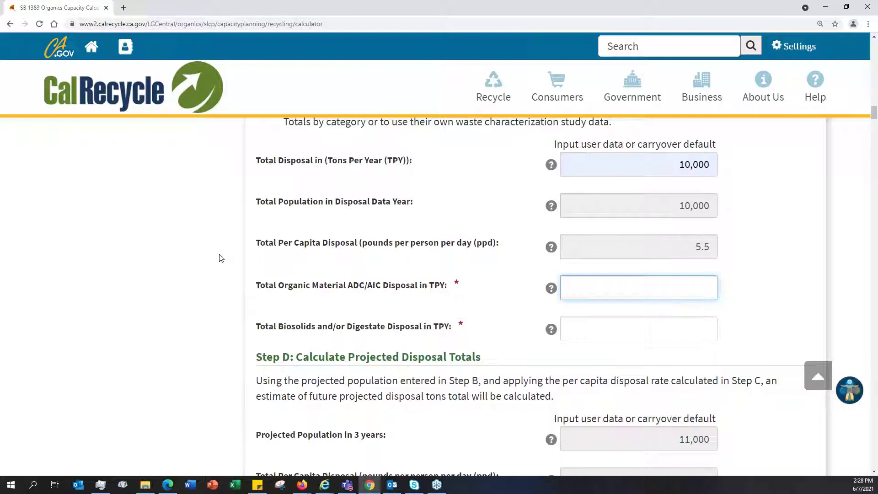
{"action": "type", "text": "10"}
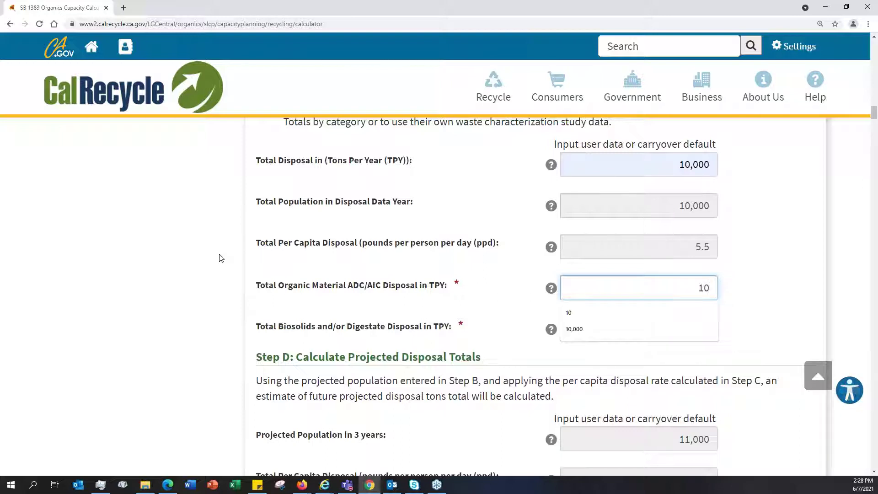
{"action": "left_click", "coordinate": [589, 313]}
{"action": "left_click", "coordinate": [681, 327]}
{"action": "type", "text": "10"}
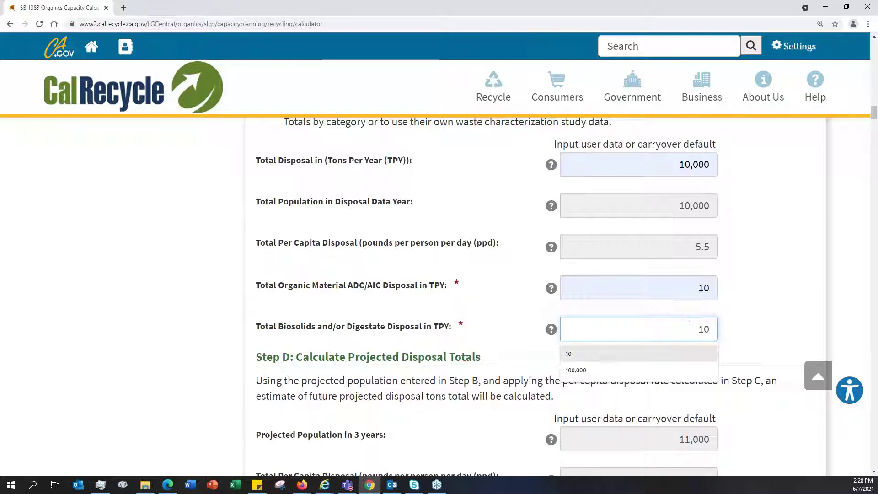
{"action": "left_click", "coordinate": [601, 356]}
{"action": "left_click", "coordinate": [473, 269]}
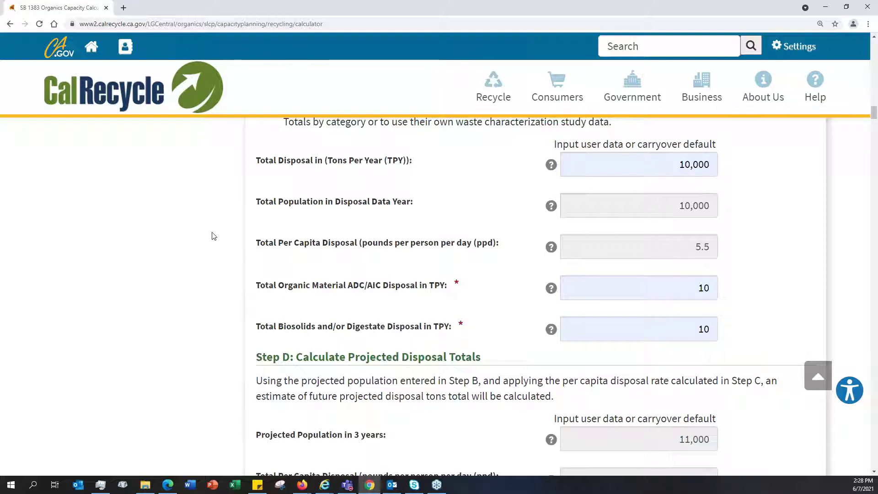
- Review the Step D projected disposal totals and the Step E instructions down to the Waste Characterization Materials table
{"action": "scroll", "coordinate": [202, 188], "scroll_direction": "down", "scroll_amount": 4}
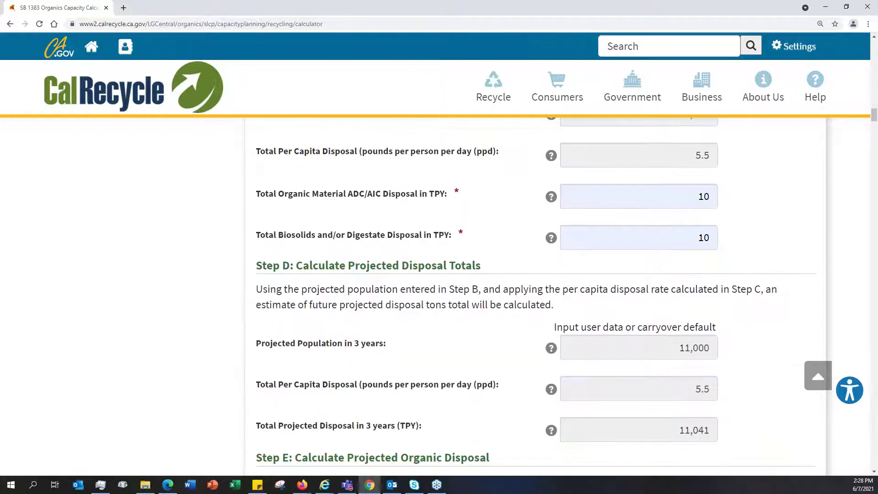
{"action": "scroll", "coordinate": [691, 223], "scroll_direction": "down", "scroll_amount": 1}
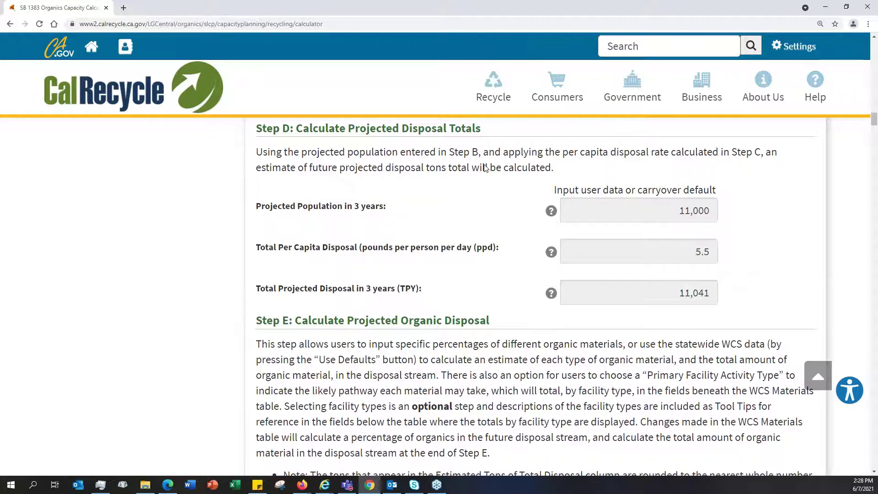
{"action": "scroll", "coordinate": [486, 172], "scroll_direction": "down", "scroll_amount": 2}
{"action": "scroll", "coordinate": [486, 172], "scroll_direction": "down", "scroll_amount": 2}
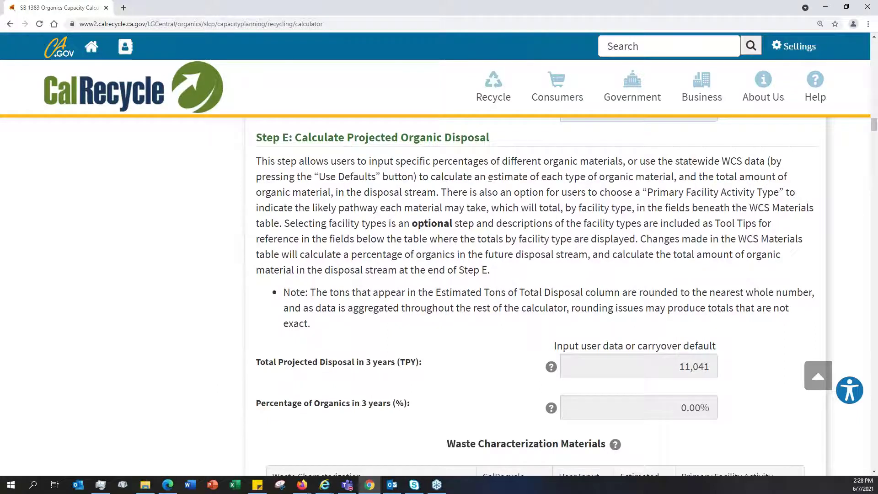
{"action": "scroll", "coordinate": [490, 178], "scroll_direction": "down", "scroll_amount": 4}
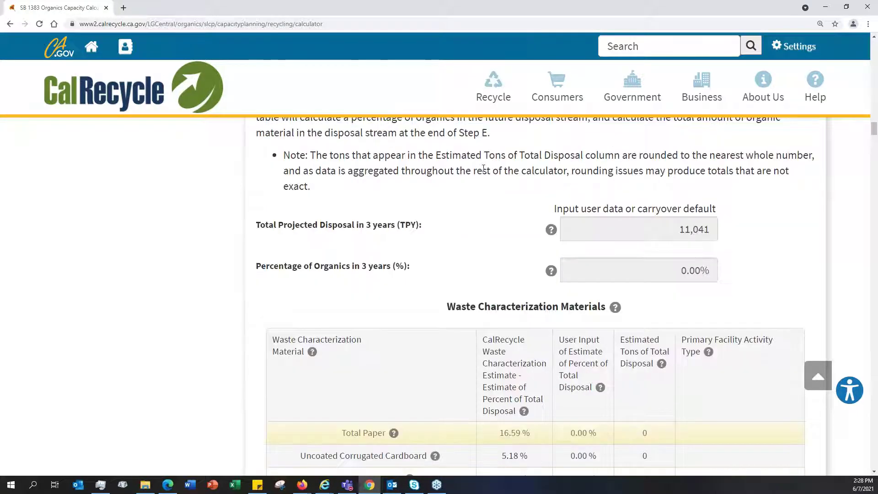
{"action": "scroll", "coordinate": [485, 168], "scroll_direction": "down", "scroll_amount": 1}
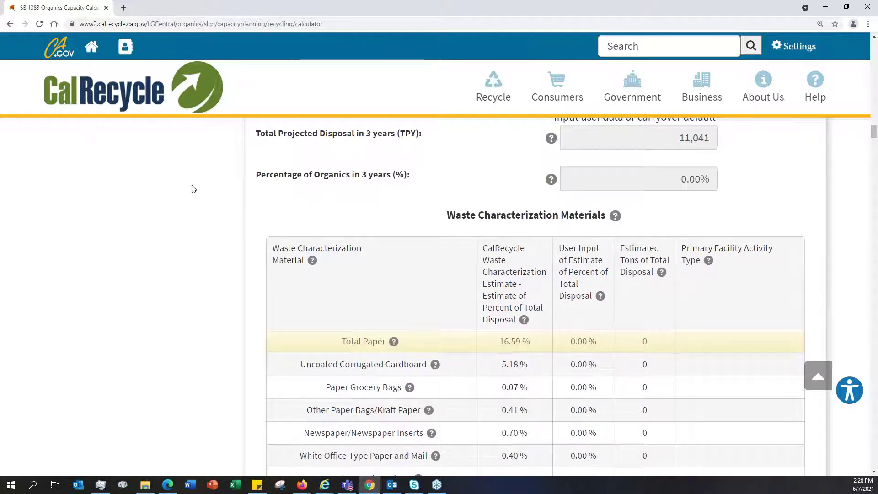
{"action": "scroll", "coordinate": [237, 227], "scroll_direction": "down", "scroll_amount": 1}
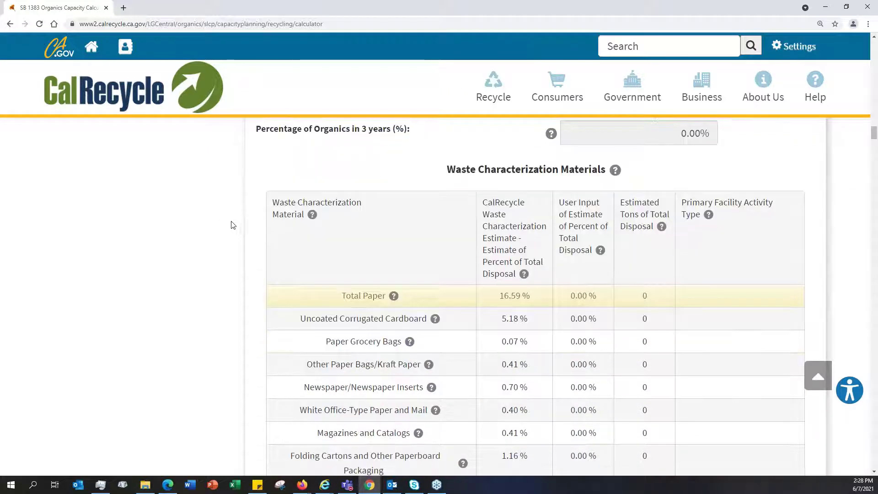
{"action": "scroll", "coordinate": [233, 227], "scroll_direction": "down", "scroll_amount": 1}
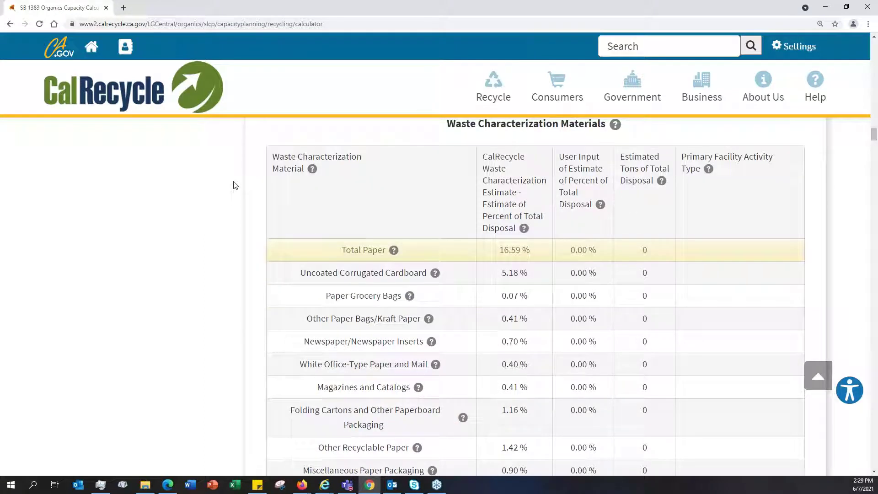
- Read the help notes for Uncoated Corrugated Cardboard and Newspaper/Newspaper Inserts, and close them
{"action": "left_click", "coordinate": [434, 273]}
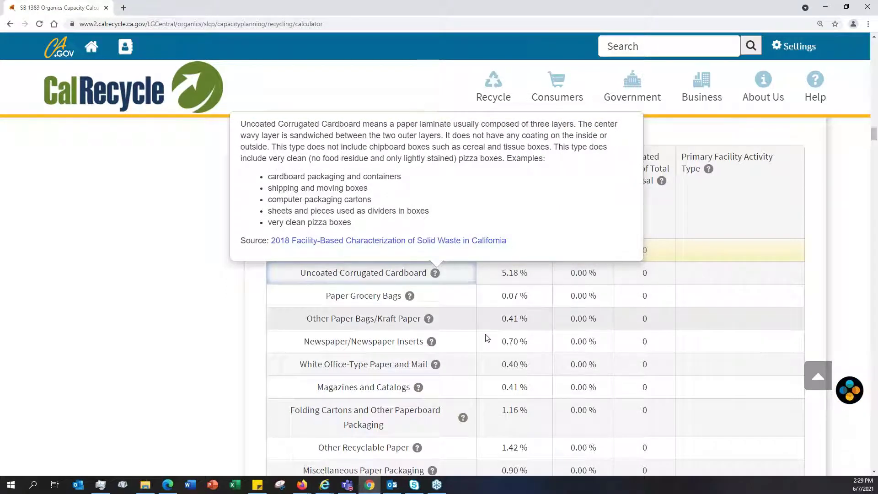
{"action": "left_click", "coordinate": [431, 342]}
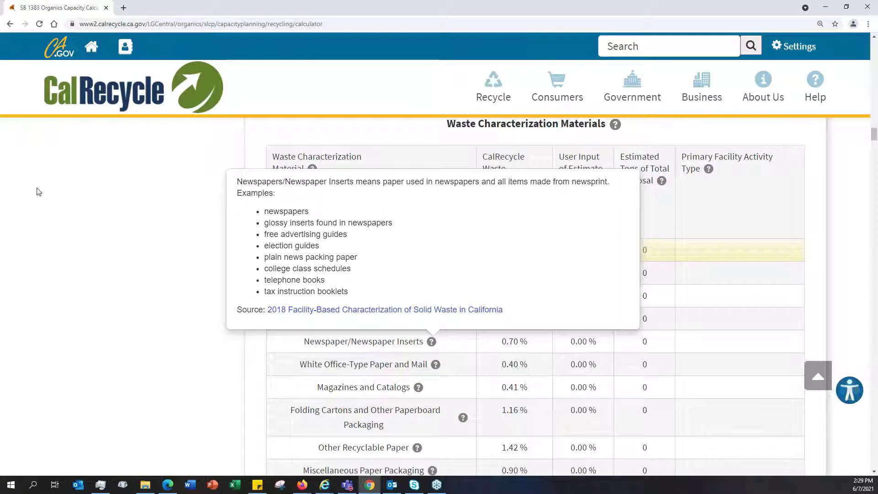
{"action": "left_click", "coordinate": [48, 199]}
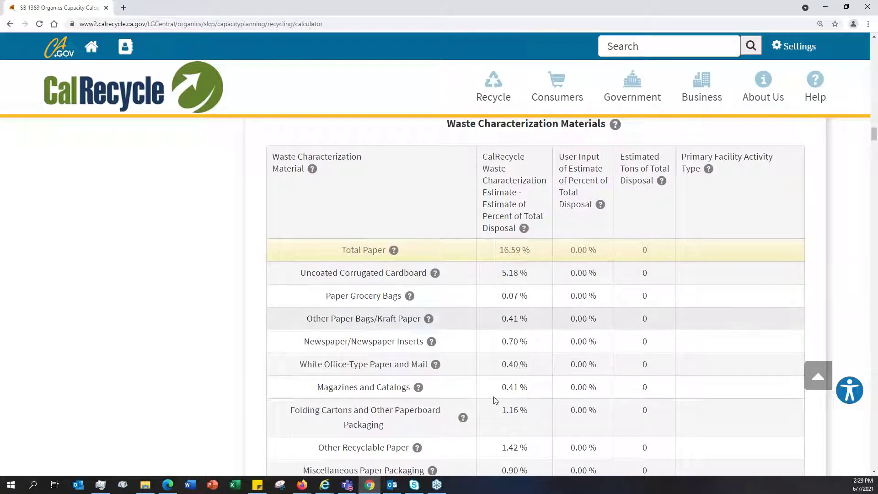
- Set the user input of estimated percent of total disposal to 20% for Total Paper and 30% for Total Organic
{"action": "left_click", "coordinate": [574, 251]}
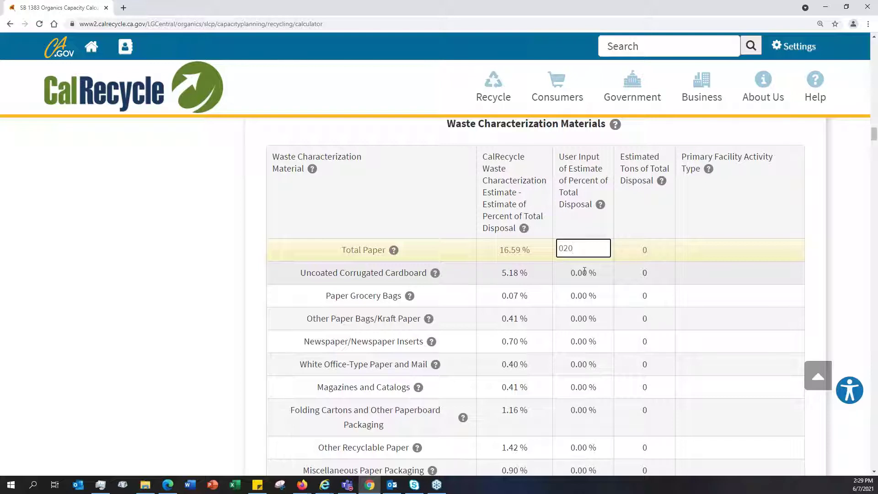
{"action": "key", "text": "Return"}
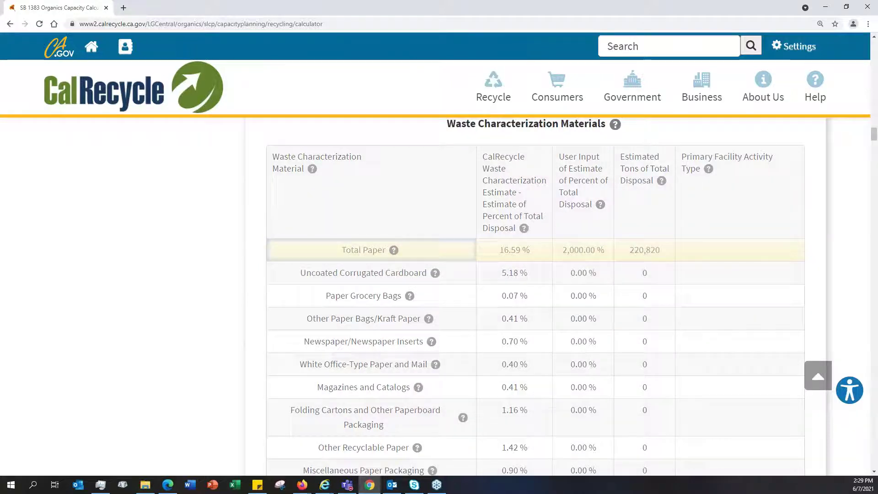
{"action": "scroll", "coordinate": [245, 311], "scroll_direction": "down", "scroll_amount": 6}
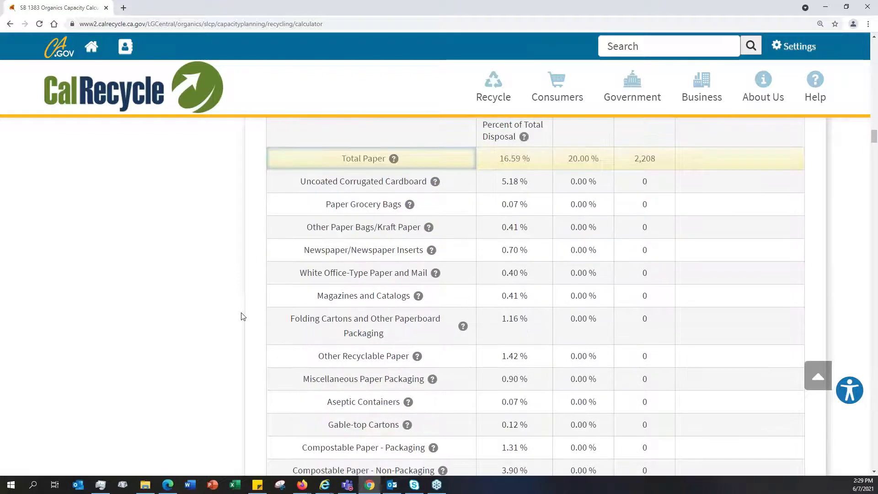
{"action": "left_click", "coordinate": [570, 336]}
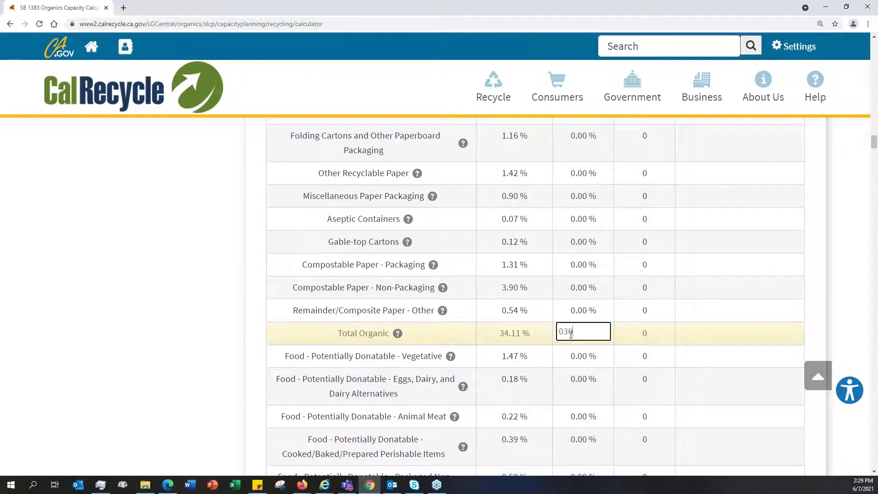
{"action": "type", "text": "30"}
{"action": "key", "text": "Return"}
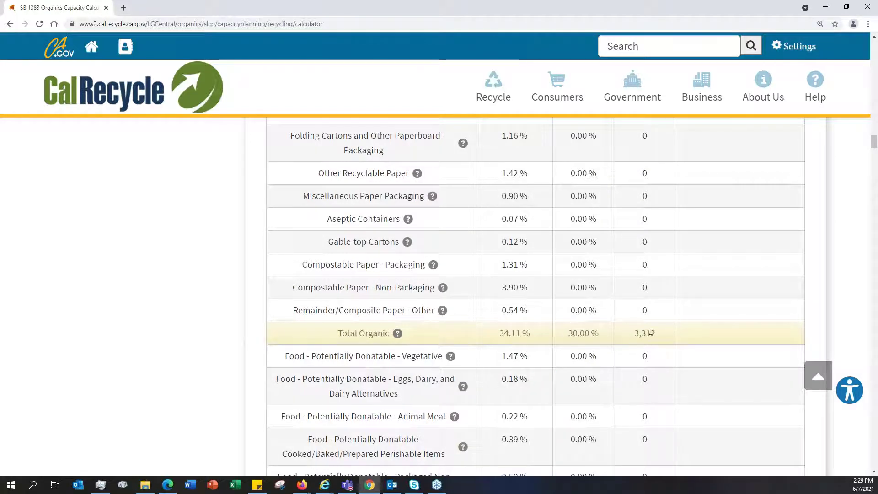
- Return to Step C and load the default WCS data for the Step E materials
{"action": "scroll", "coordinate": [580, 336], "scroll_direction": "up", "scroll_amount": 10}
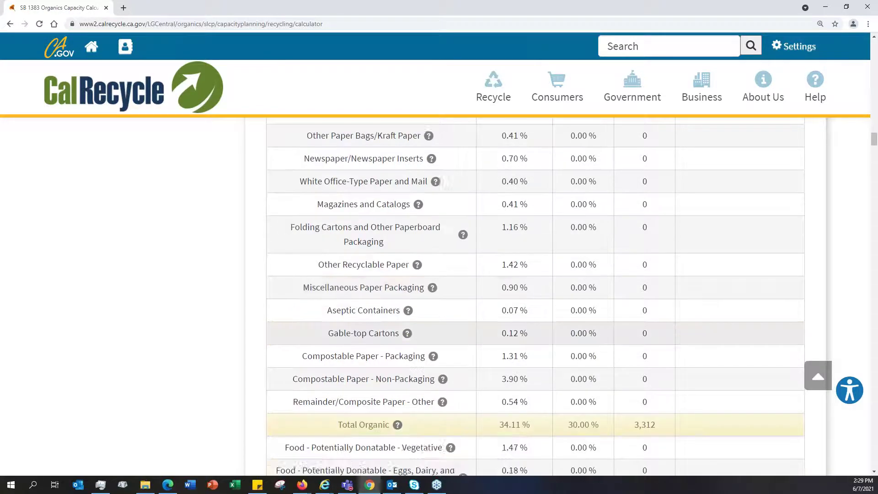
{"action": "scroll", "coordinate": [589, 337], "scroll_direction": "up", "scroll_amount": 10}
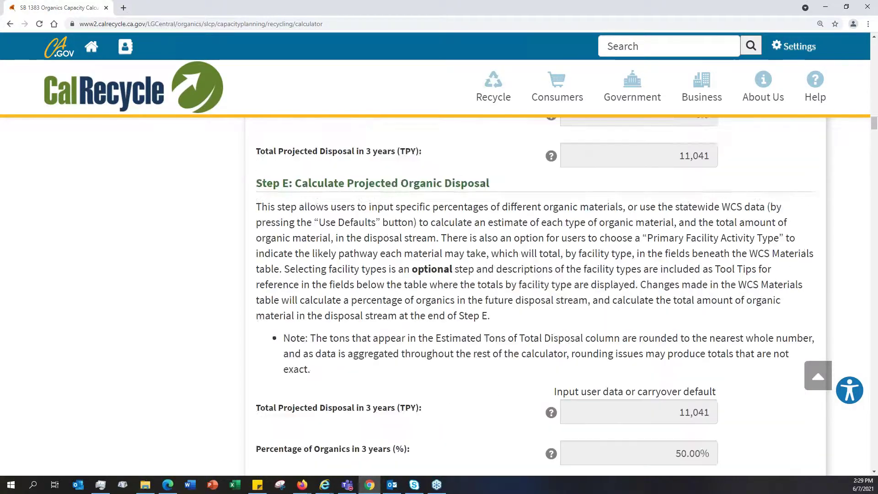
{"action": "scroll", "coordinate": [738, 235], "scroll_direction": "up", "scroll_amount": 5}
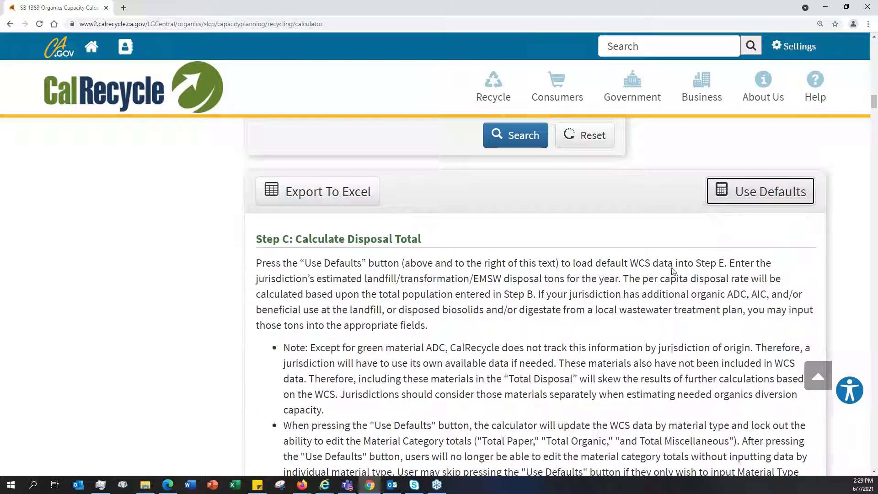
- Review the default percentages and estimated tons for paper and organic materials in the Step E Waste Characterization Materials table
{"action": "scroll", "coordinate": [640, 311], "scroll_direction": "down", "scroll_amount": 13}
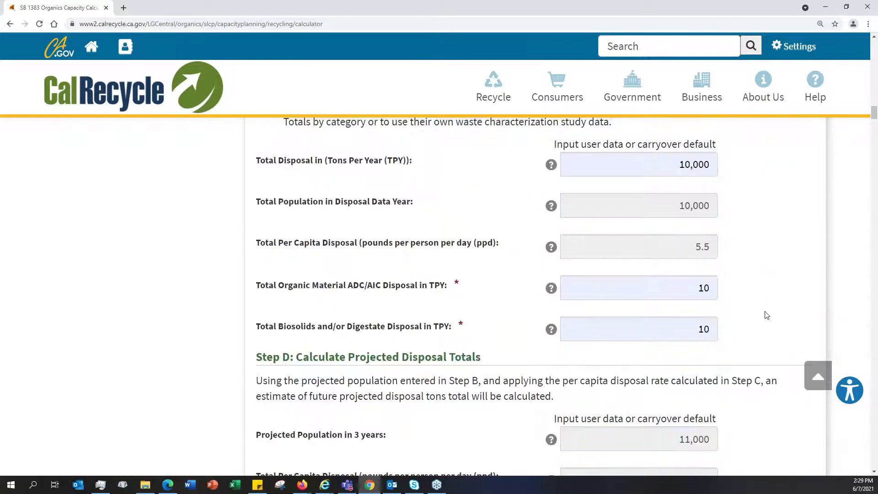
{"action": "scroll", "coordinate": [580, 411], "scroll_direction": "down", "scroll_amount": 8}
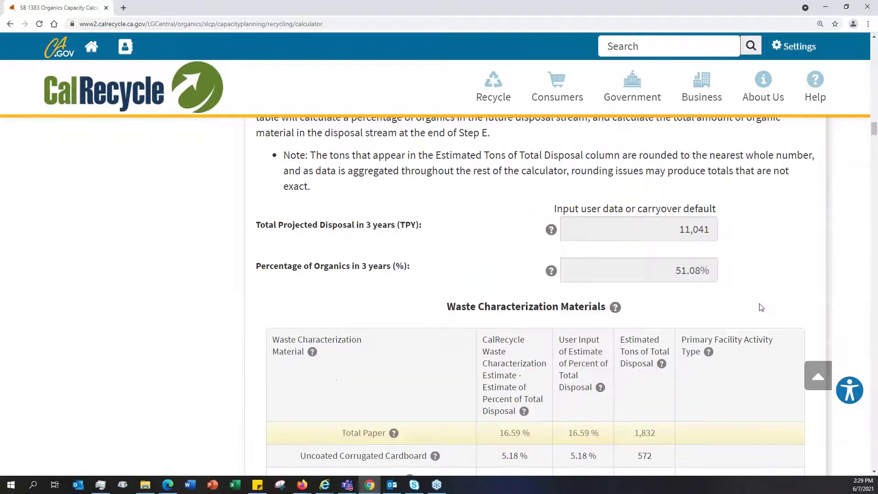
{"action": "scroll", "coordinate": [579, 411], "scroll_direction": "down", "scroll_amount": 2}
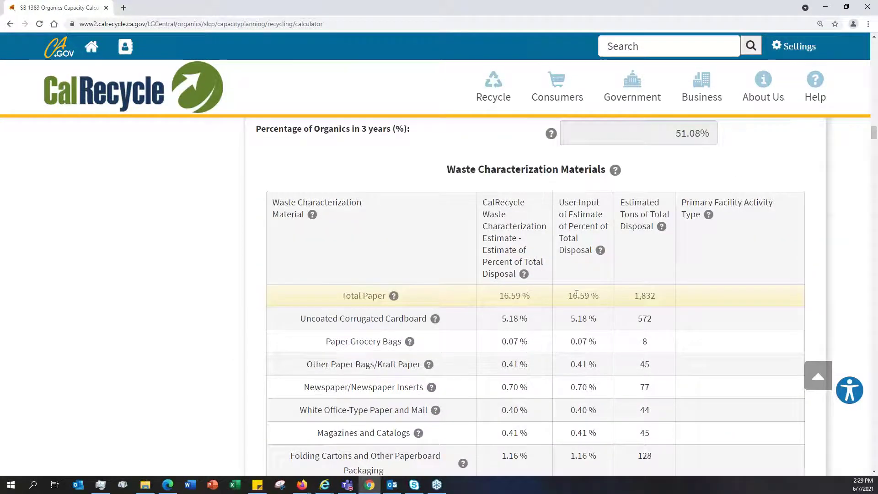
{"action": "scroll", "coordinate": [580, 310], "scroll_direction": "down", "scroll_amount": 8}
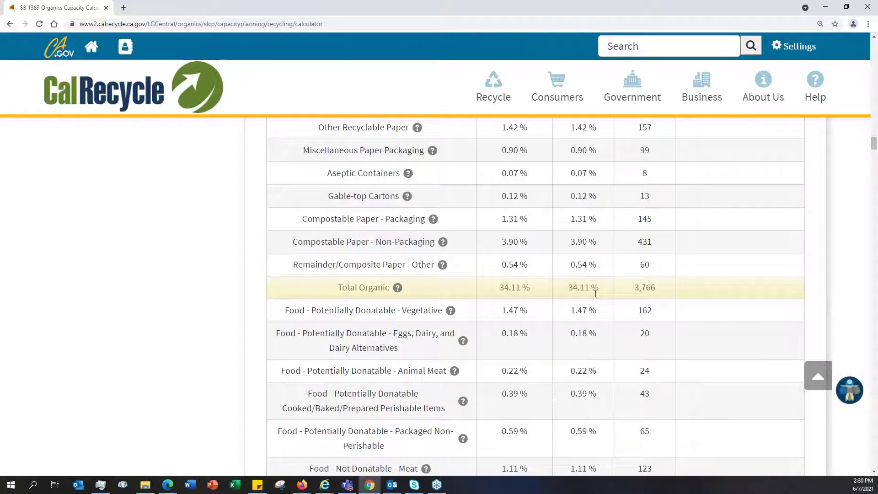
{"action": "scroll", "coordinate": [594, 263], "scroll_direction": "up", "scroll_amount": 5}
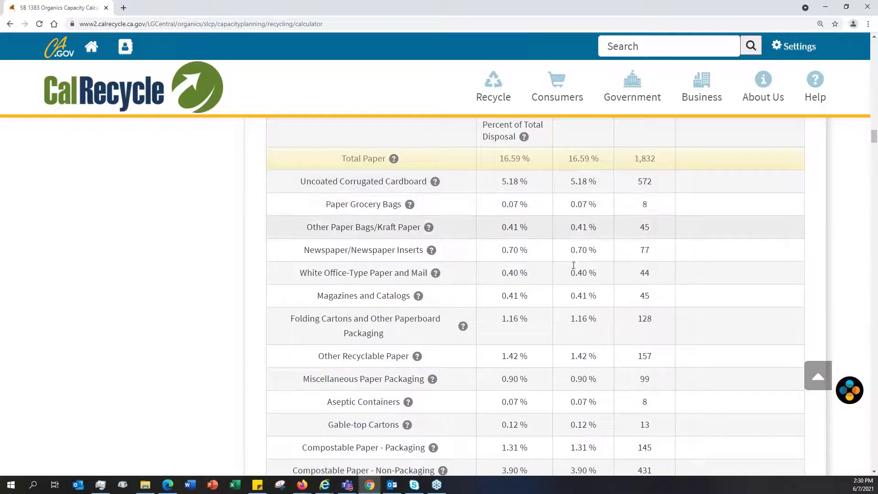
{"action": "scroll", "coordinate": [827, 209], "scroll_direction": "up", "scroll_amount": 2}
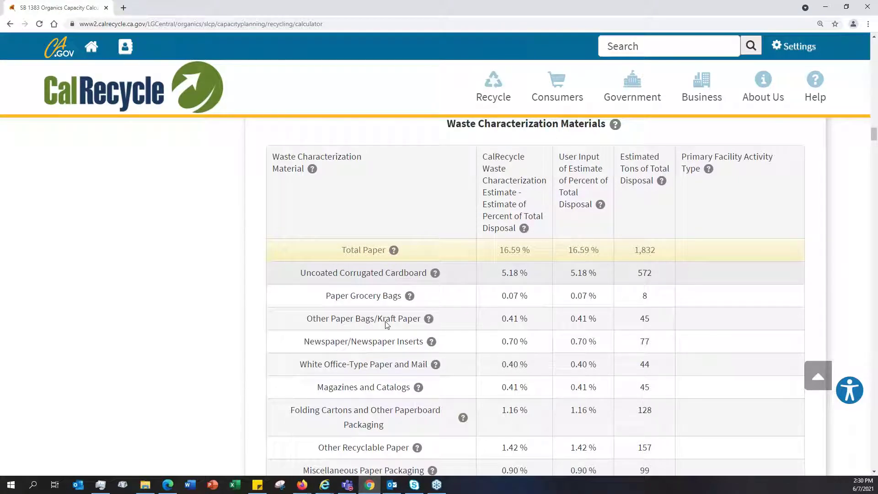
- View the available Primary Facility Activity Type options for Uncoated Corrugated Cardboard, and close the list without choosing one
{"action": "left_click", "coordinate": [757, 274]}
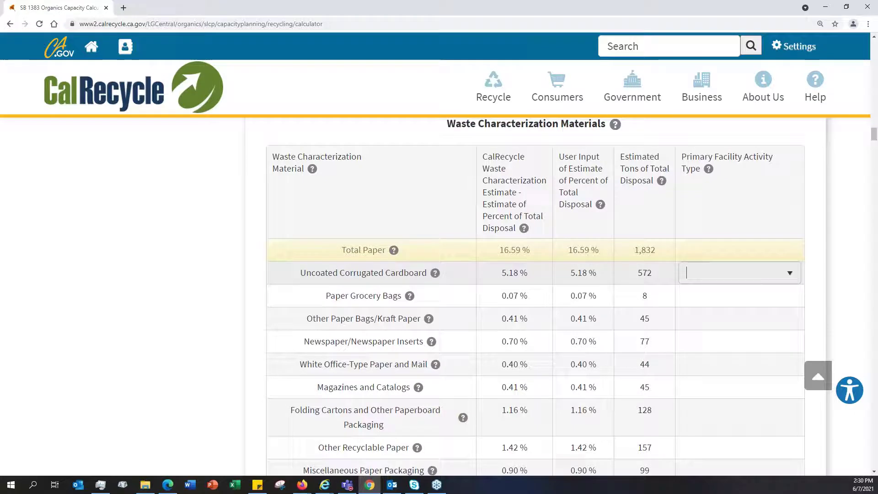
{"action": "left_click", "coordinate": [790, 274]}
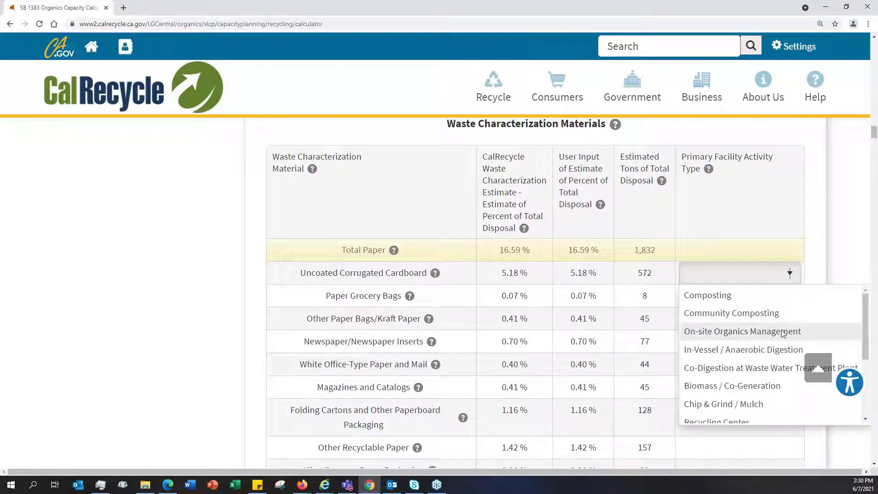
{"action": "left_click", "coordinate": [107, 302]}
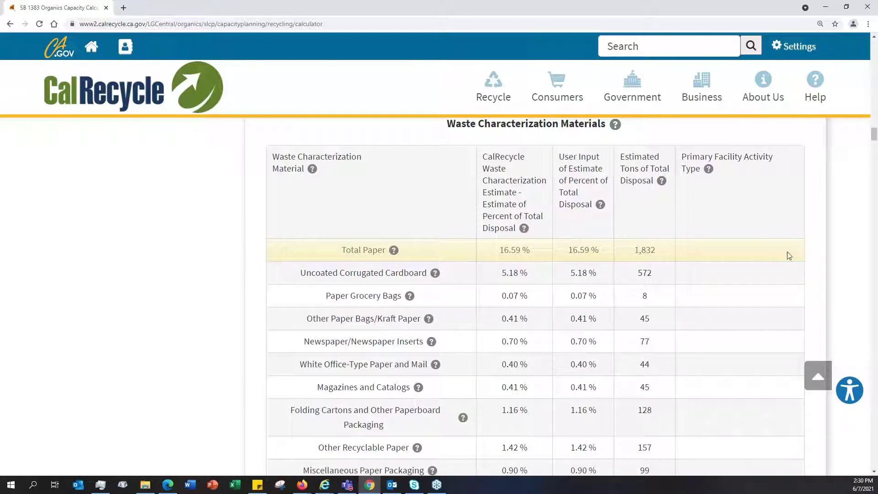
- Read the Primary Facility Activity Type Tons help notes from Composting through Co-Digestion at Waste Water Treatment Plant, and close them
{"action": "scroll", "coordinate": [195, 377], "scroll_direction": "down", "scroll_amount": 9}
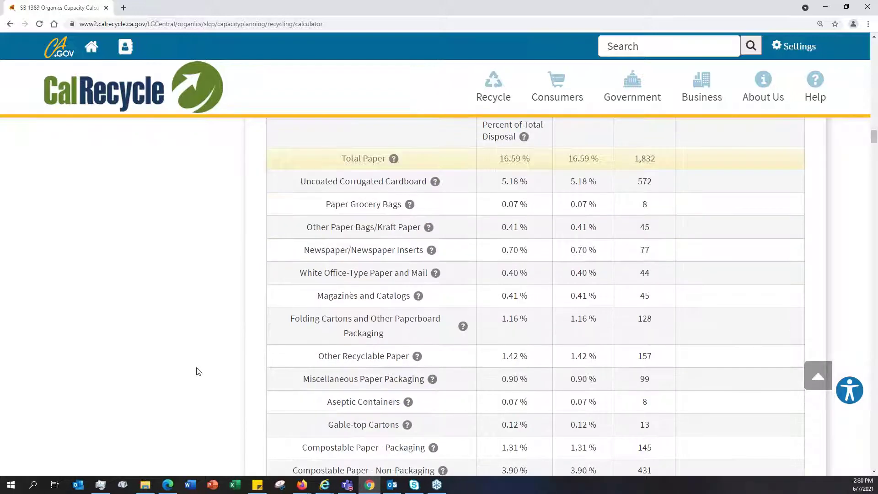
{"action": "scroll", "coordinate": [199, 372], "scroll_direction": "down", "scroll_amount": 15}
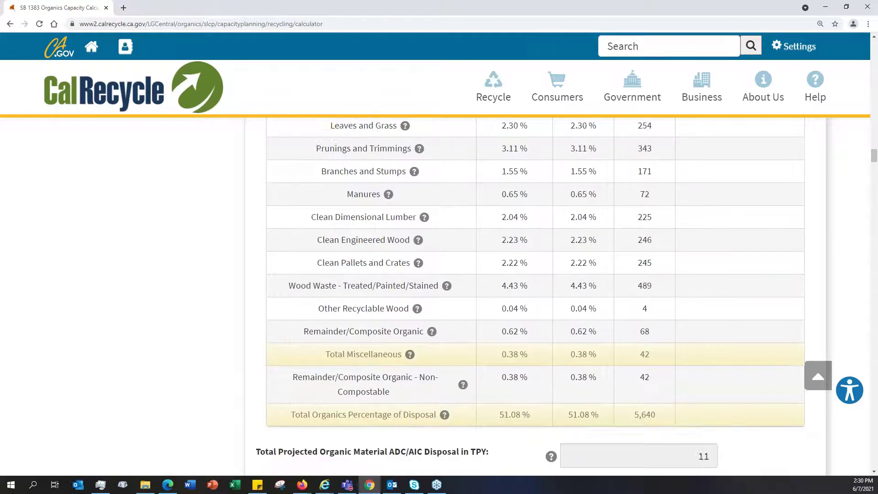
{"action": "scroll", "coordinate": [204, 368], "scroll_direction": "down", "scroll_amount": 1}
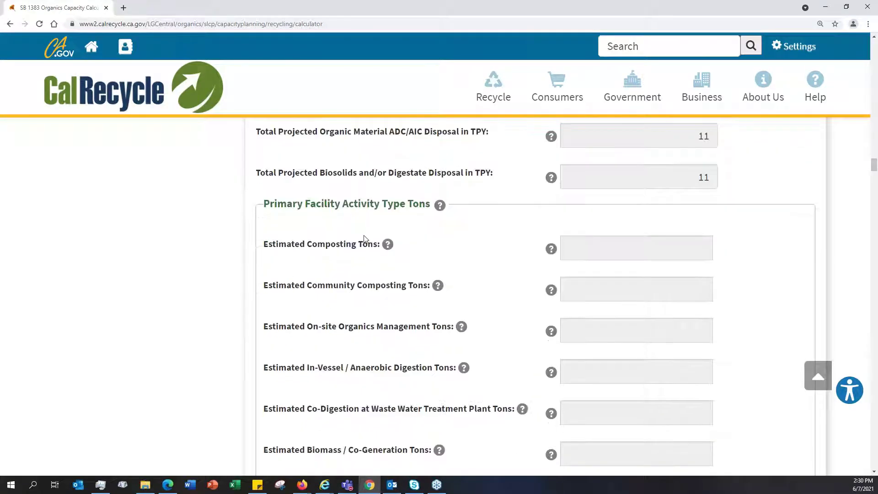
{"action": "left_click", "coordinate": [386, 247]}
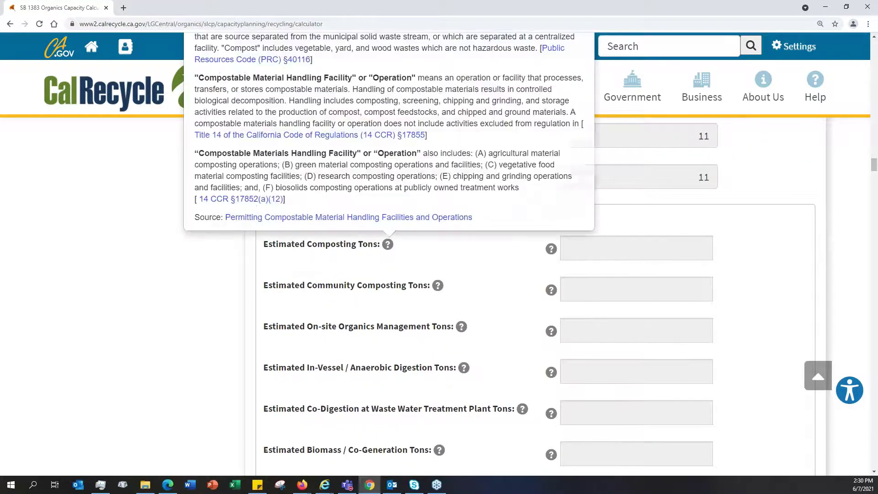
{"action": "left_click", "coordinate": [438, 286]}
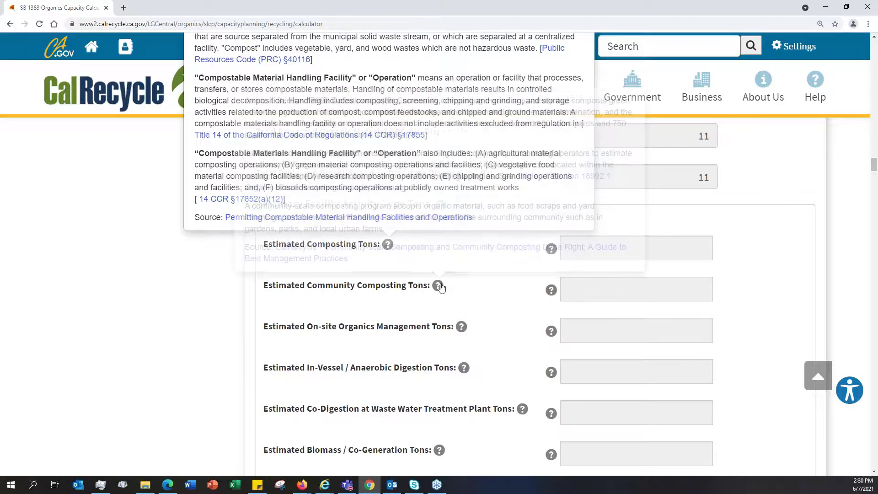
{"action": "left_click", "coordinate": [462, 332]}
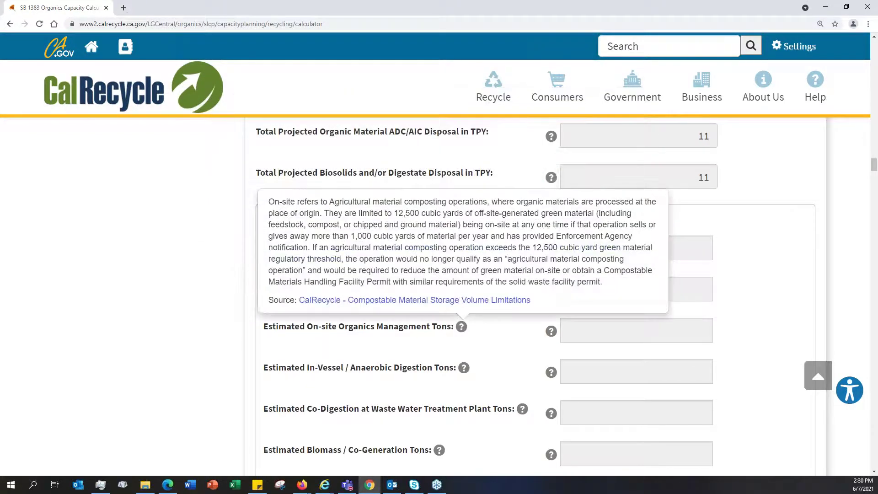
{"action": "left_click", "coordinate": [464, 371]}
{"action": "left_click", "coordinate": [523, 411]}
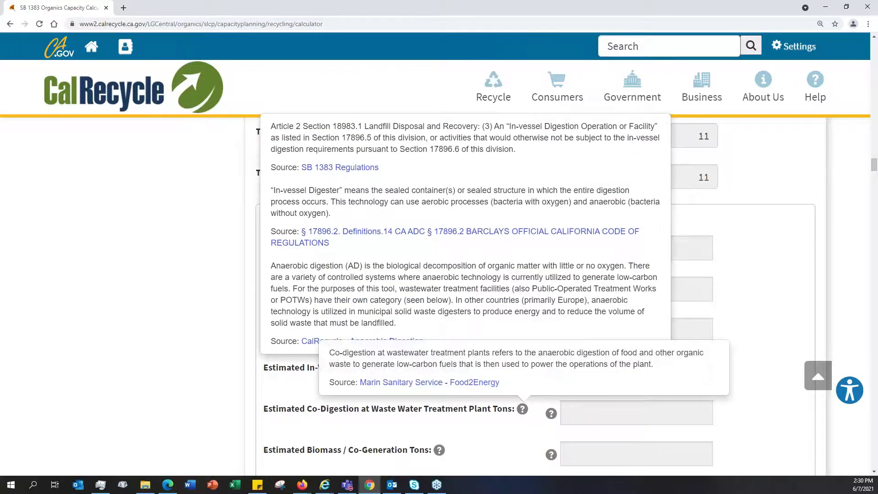
{"action": "left_click", "coordinate": [229, 353]}
- Set the Primary Facility Activity Type to Composting for Uncoated Corrugated Cardboard and Community Composting for Paper Grocery Bags
{"action": "scroll", "coordinate": [229, 353], "scroll_direction": "up", "scroll_amount": 5}
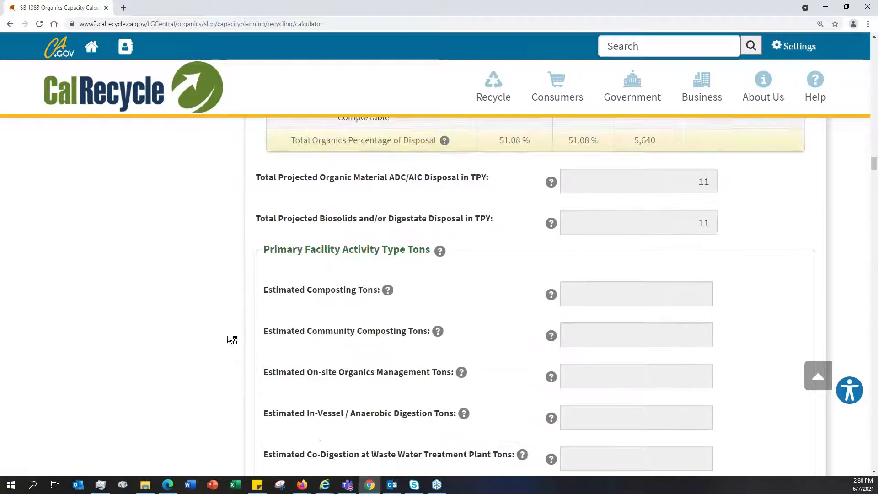
{"action": "scroll", "coordinate": [228, 337], "scroll_direction": "up", "scroll_amount": 20}
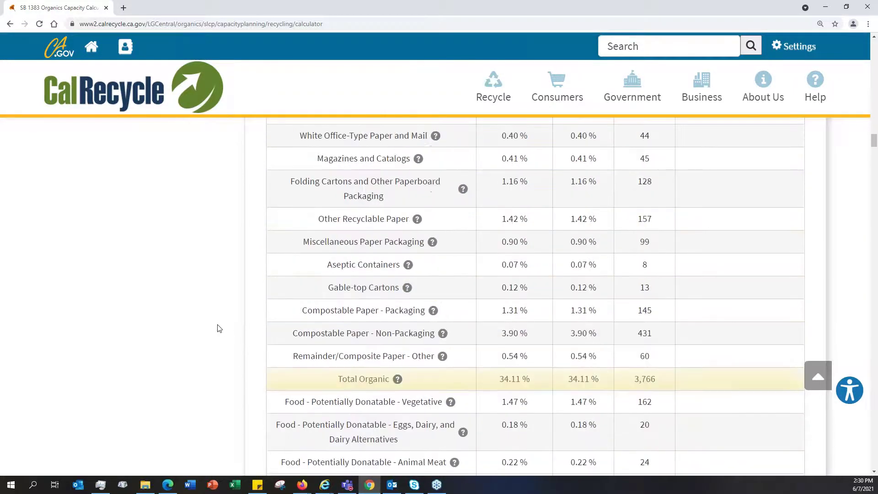
{"action": "scroll", "coordinate": [196, 307], "scroll_direction": "up", "scroll_amount": 1}
{"action": "left_click", "coordinate": [792, 276]}
{"action": "left_click", "coordinate": [791, 275]}
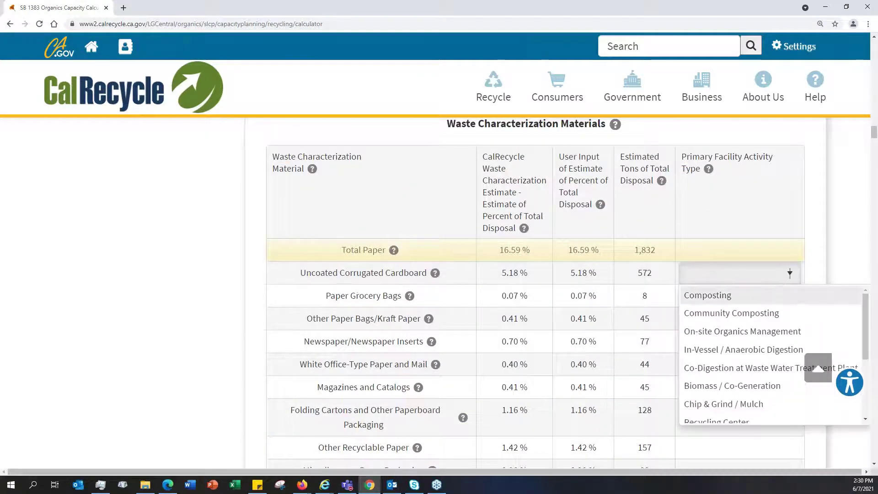
{"action": "left_click", "coordinate": [782, 298]}
{"action": "left_click", "coordinate": [790, 299]}
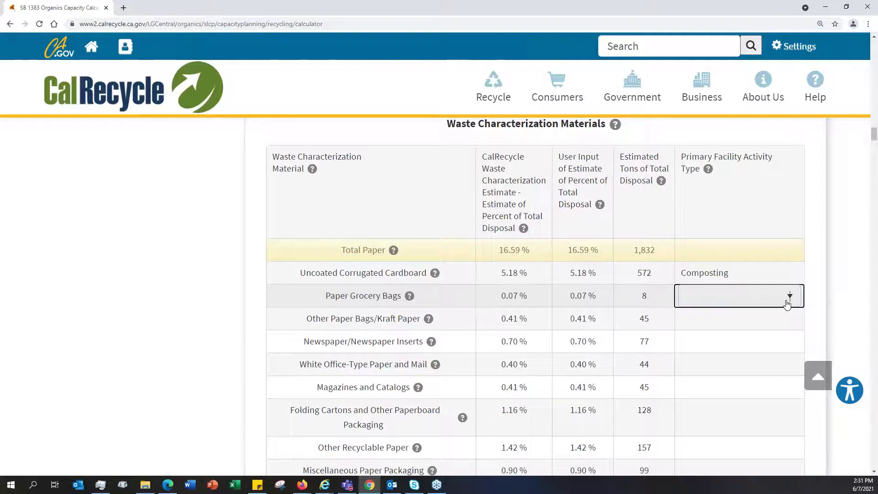
{"action": "left_click", "coordinate": [790, 299]}
{"action": "left_click", "coordinate": [778, 337]}
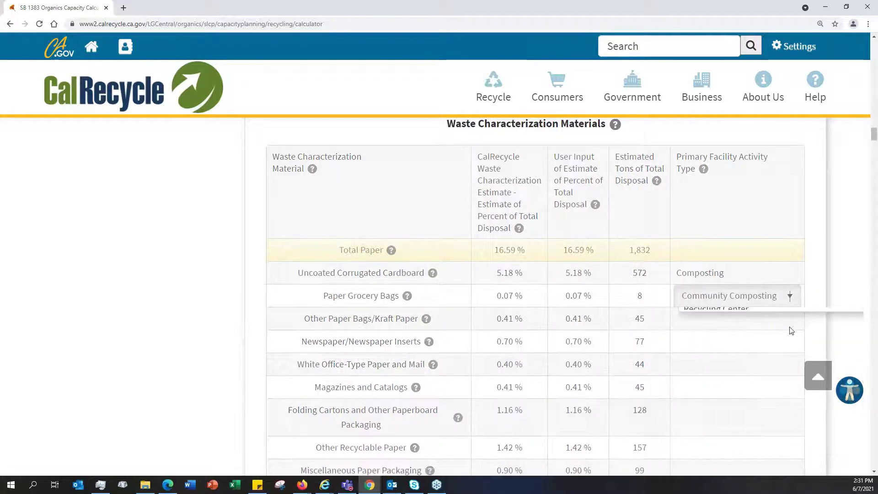
- Assign On-site Organics Management to Other Paper Bags/Kraft Paper and In-Vessel / Anaerobic Digestion to Newspaper/Newspaper Inserts as primary facility activity types
{"action": "left_click", "coordinate": [793, 322]}
{"action": "left_click", "coordinate": [792, 323]}
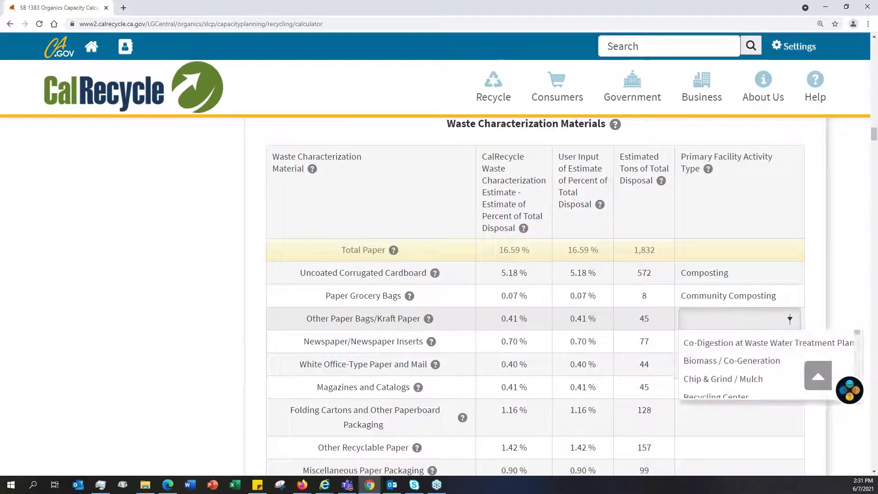
{"action": "left_click", "coordinate": [781, 384]}
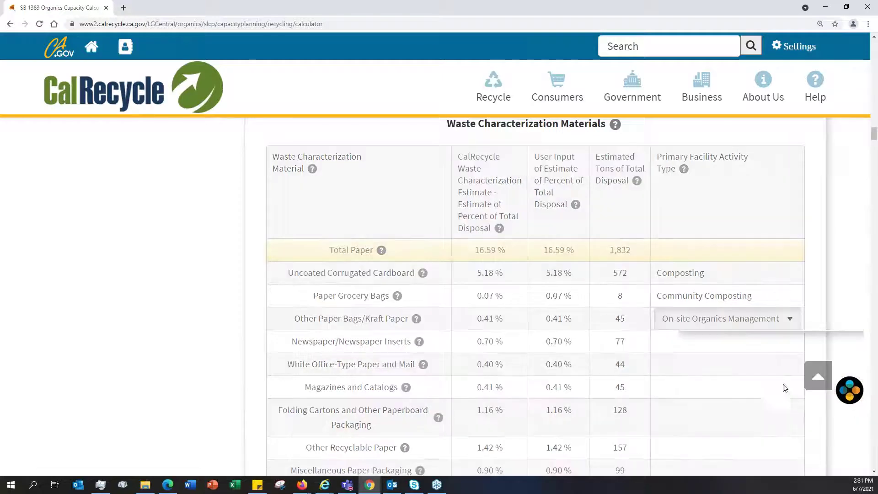
{"action": "left_click", "coordinate": [782, 350]}
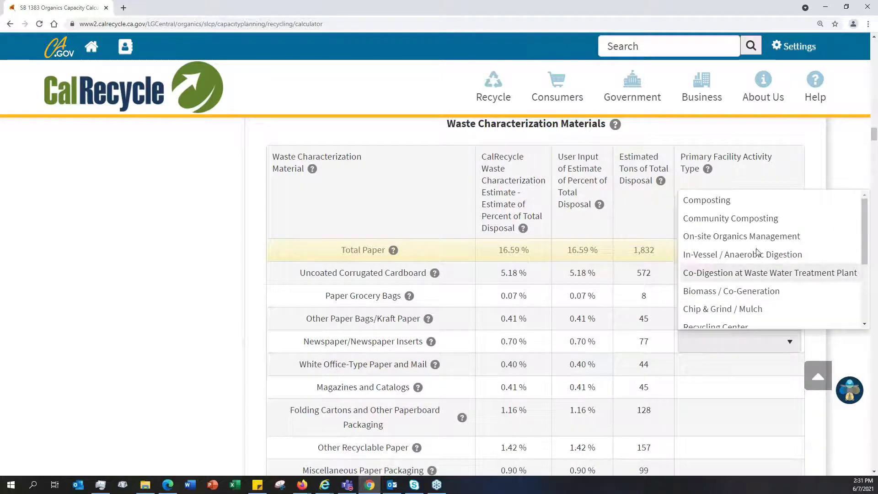
{"action": "left_click", "coordinate": [762, 260]}
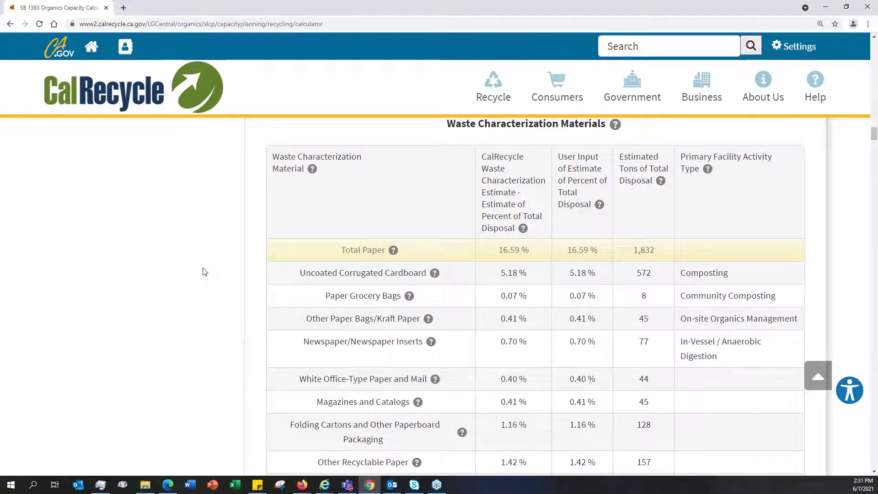
- Review the remaining materials, the estimated tons per primary facility activity type, and the Total Projected Organics Disposal in 3 years
{"action": "scroll", "coordinate": [204, 271], "scroll_direction": "down", "scroll_amount": 2}
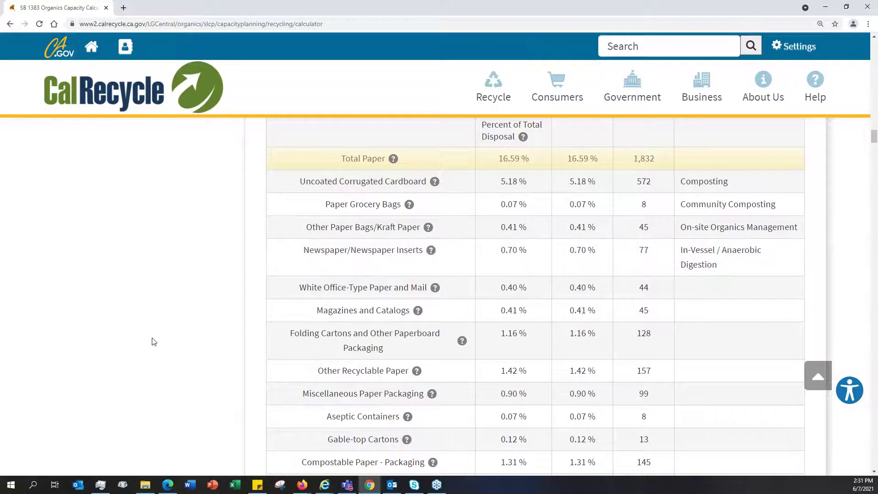
{"action": "scroll", "coordinate": [173, 351], "scroll_direction": "down", "scroll_amount": 1}
{"action": "scroll", "coordinate": [173, 351], "scroll_direction": "down", "scroll_amount": 12}
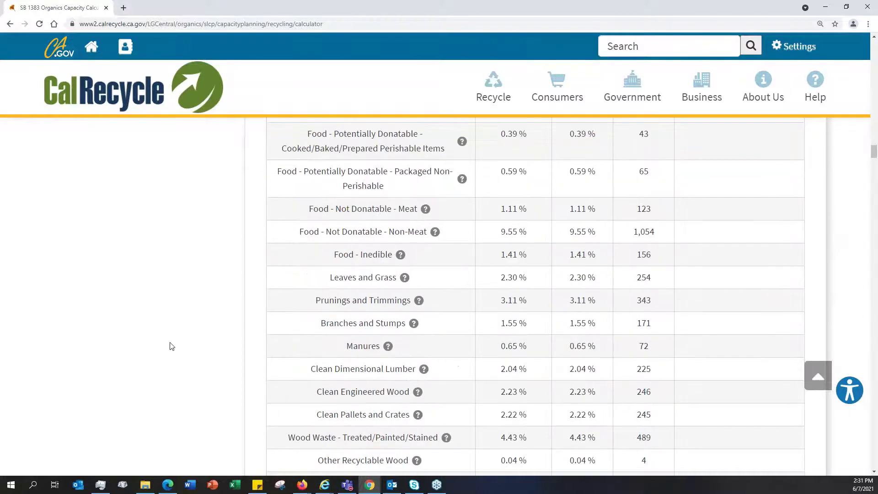
{"action": "scroll", "coordinate": [169, 340], "scroll_direction": "down", "scroll_amount": 10}
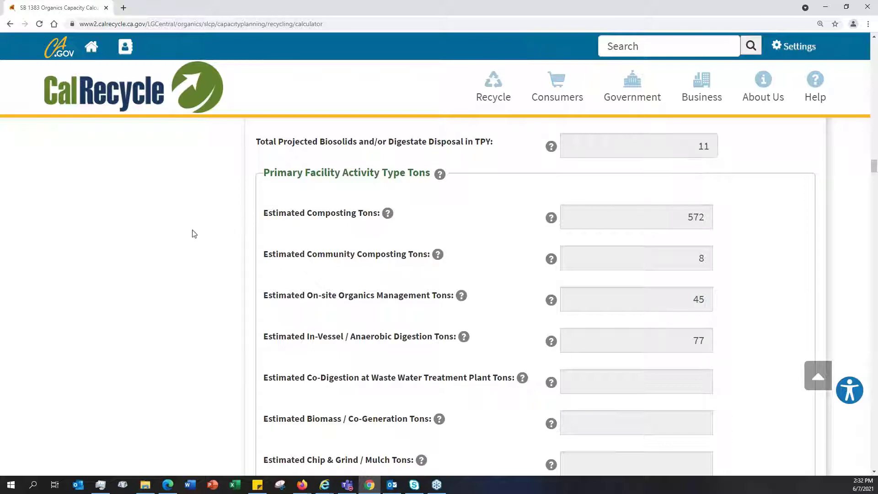
{"action": "scroll", "coordinate": [173, 242], "scroll_direction": "down", "scroll_amount": 3}
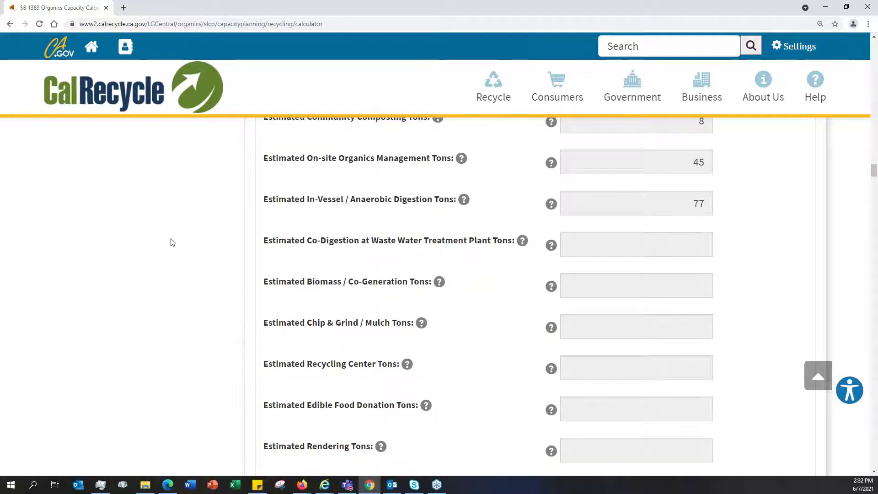
{"action": "scroll", "coordinate": [170, 245], "scroll_direction": "down", "scroll_amount": 1}
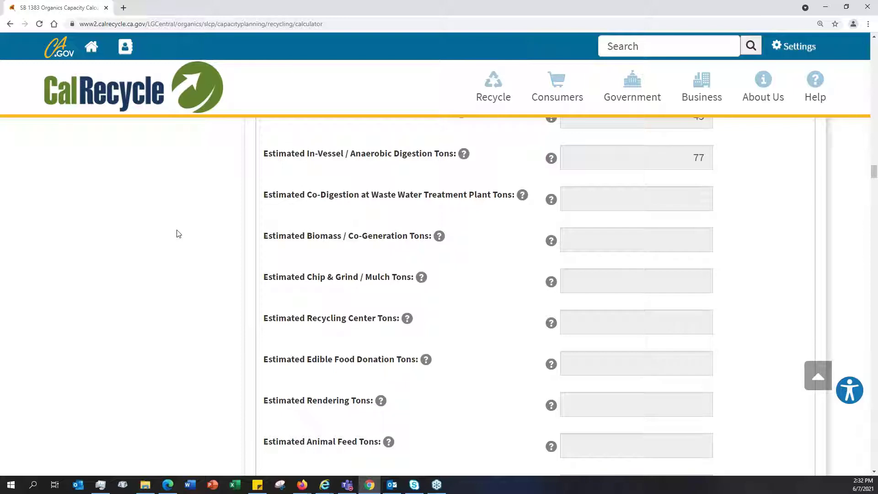
{"action": "scroll", "coordinate": [191, 231], "scroll_direction": "down", "scroll_amount": 4}
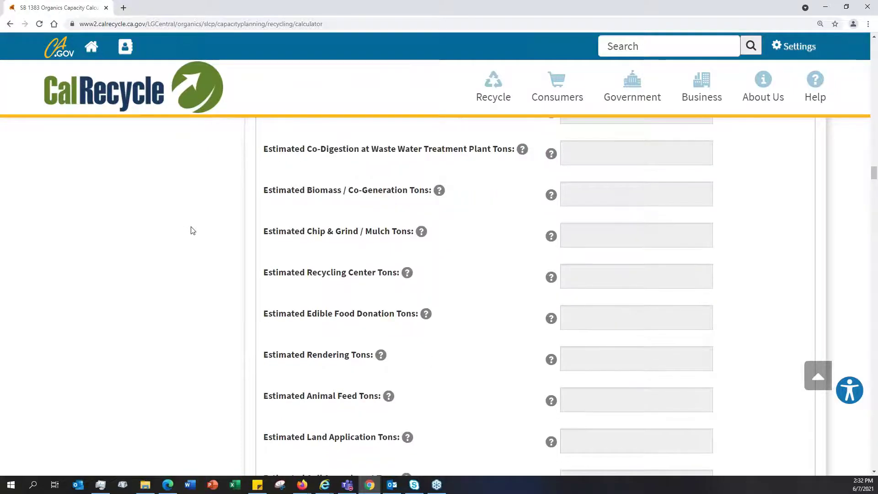
{"action": "scroll", "coordinate": [192, 214], "scroll_direction": "down", "scroll_amount": 4}
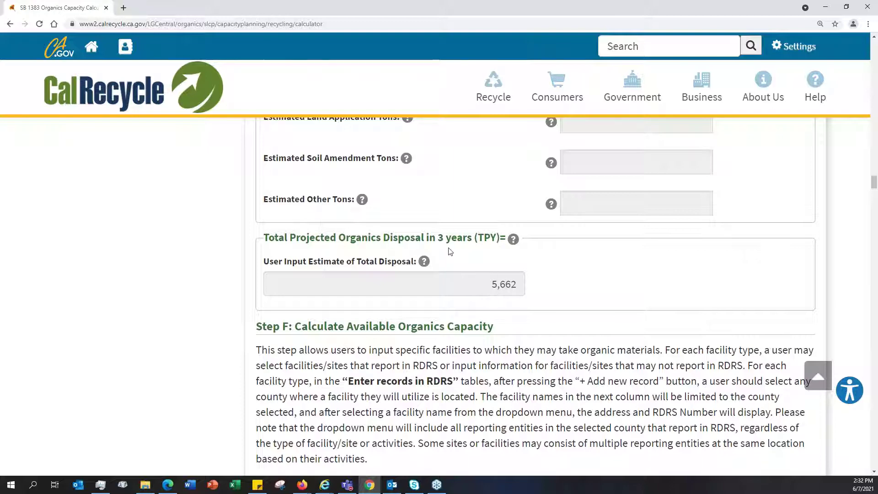
- Read the Step F instructions and examine the Total Available Composting Capacity Details tables for records in and not in RDRS
{"action": "scroll", "coordinate": [195, 224], "scroll_direction": "down", "scroll_amount": 4}
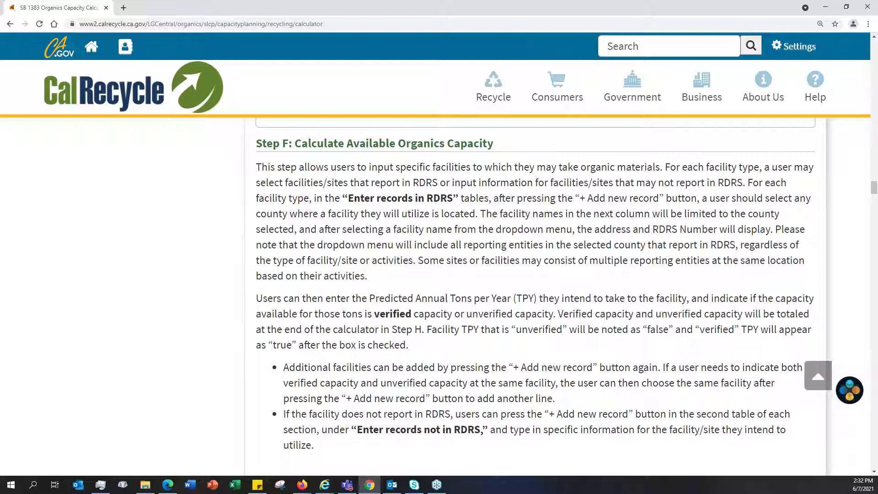
{"action": "scroll", "coordinate": [340, 281], "scroll_direction": "down", "scroll_amount": 5}
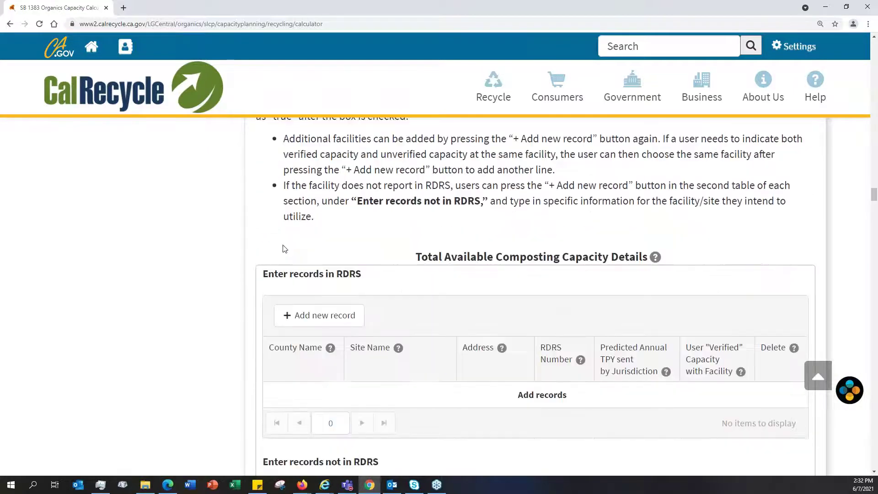
{"action": "scroll", "coordinate": [162, 235], "scroll_direction": "down", "scroll_amount": 3}
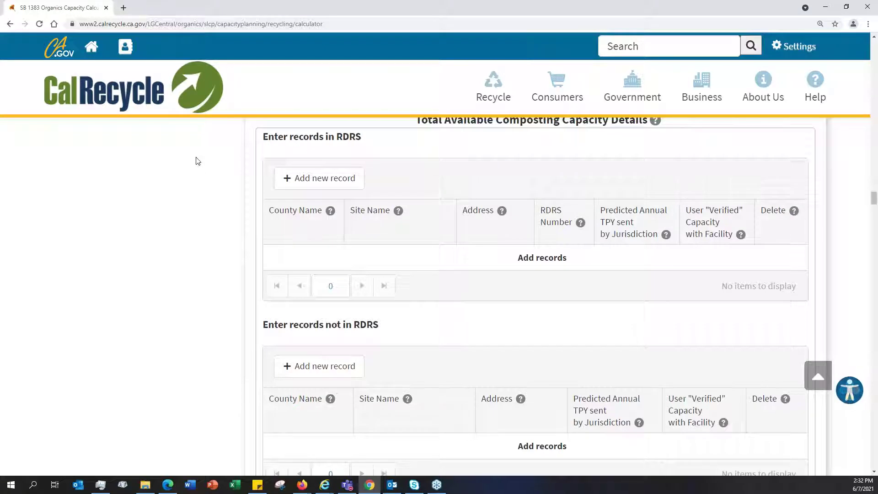
- Add a new composting capacity record in RDRS and set its county name to Napa
{"action": "scroll", "coordinate": [291, 198], "scroll_direction": "down", "scroll_amount": 1}
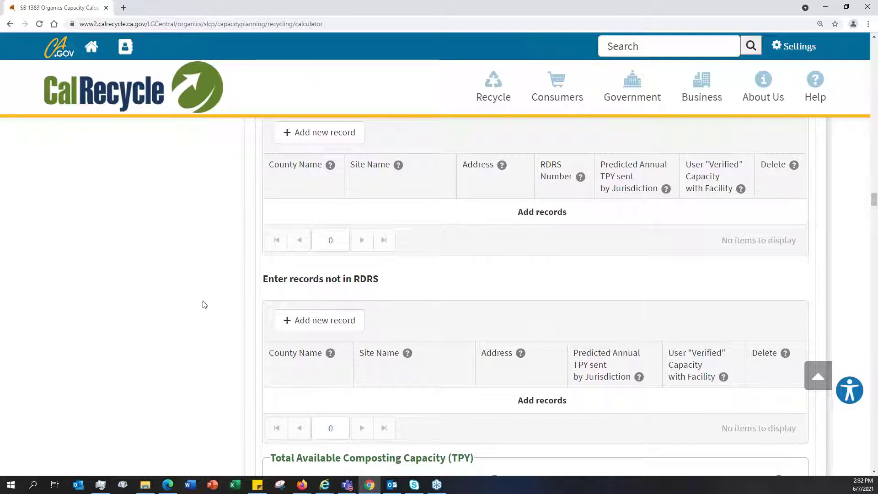
{"action": "scroll", "coordinate": [227, 243], "scroll_direction": "up", "scroll_amount": 1}
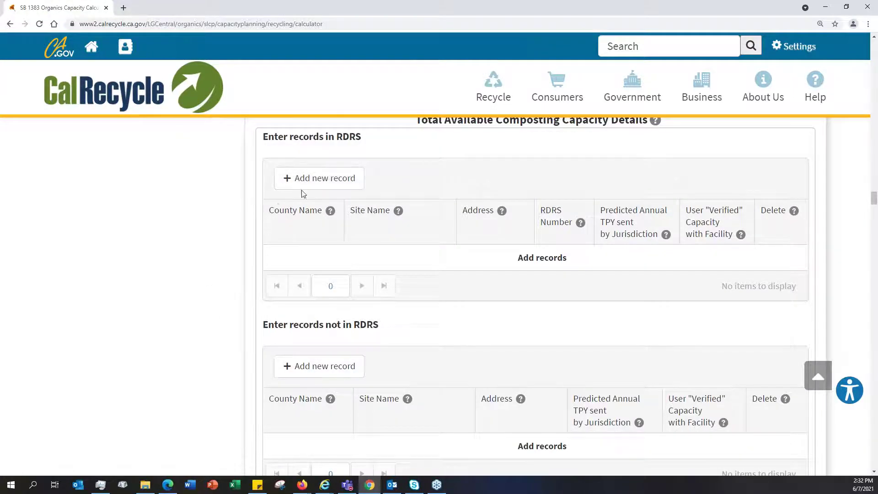
{"action": "left_click", "coordinate": [318, 178]}
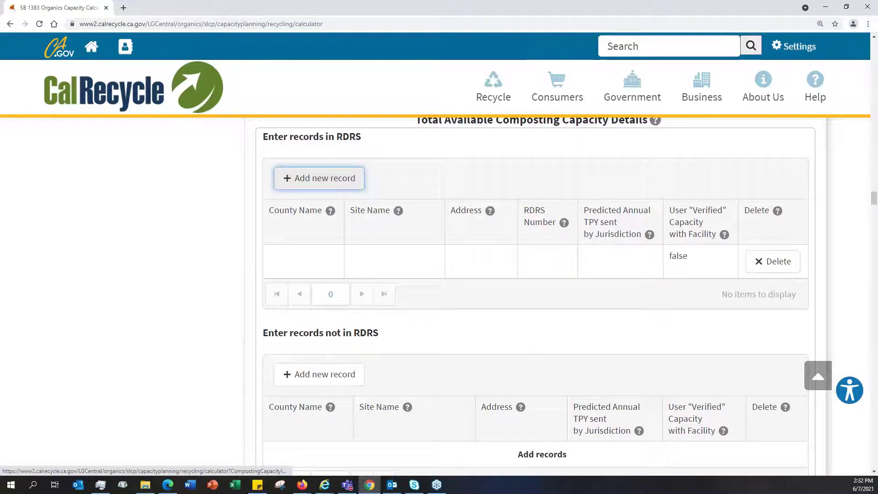
{"action": "left_click", "coordinate": [328, 258]}
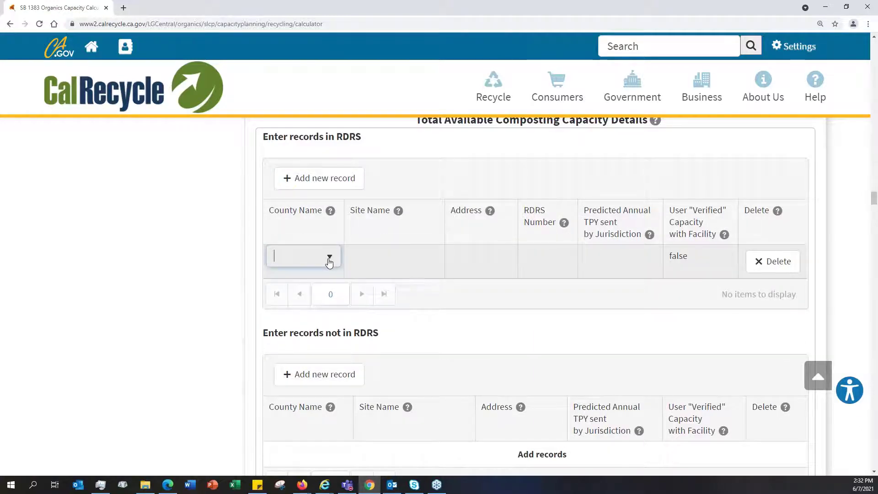
{"action": "left_click", "coordinate": [328, 259]}
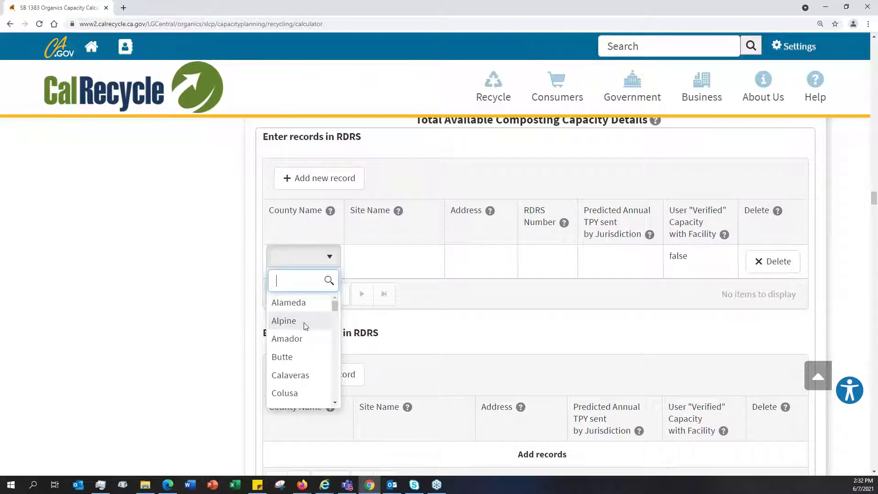
{"action": "scroll", "coordinate": [305, 339], "scroll_direction": "down", "scroll_amount": 3}
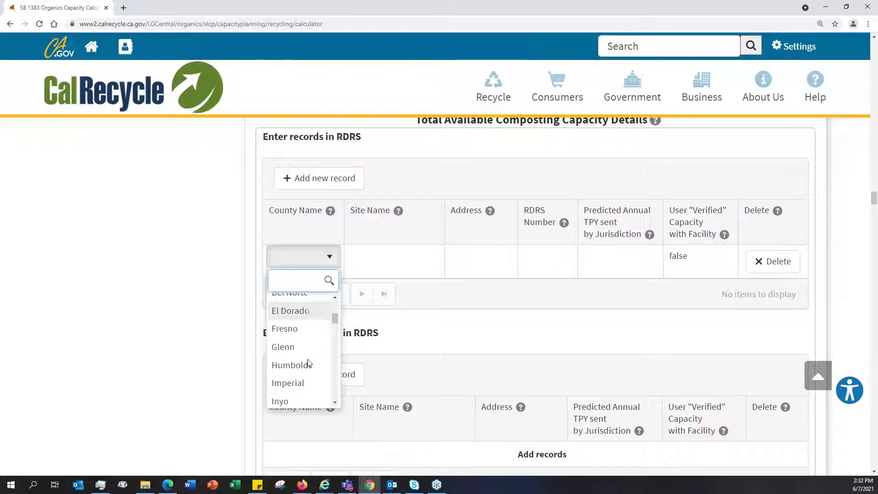
{"action": "scroll", "coordinate": [308, 323], "scroll_direction": "down", "scroll_amount": 4}
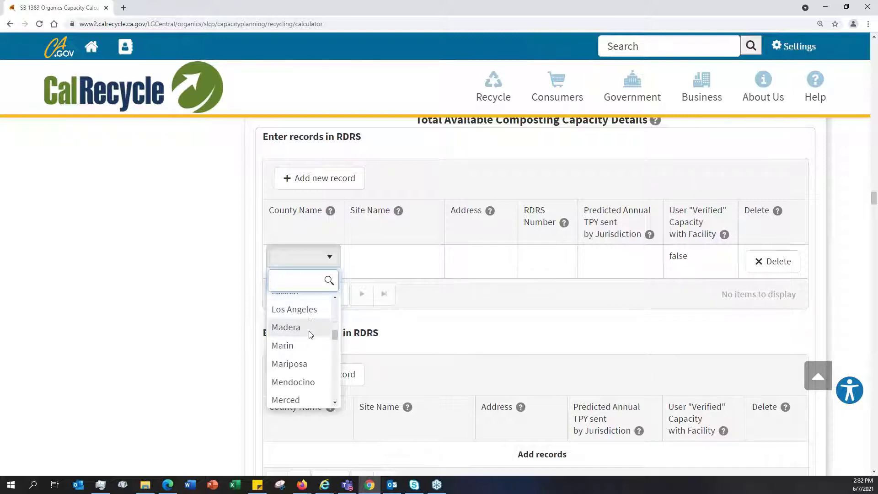
{"action": "scroll", "coordinate": [312, 359], "scroll_direction": "down", "scroll_amount": 2}
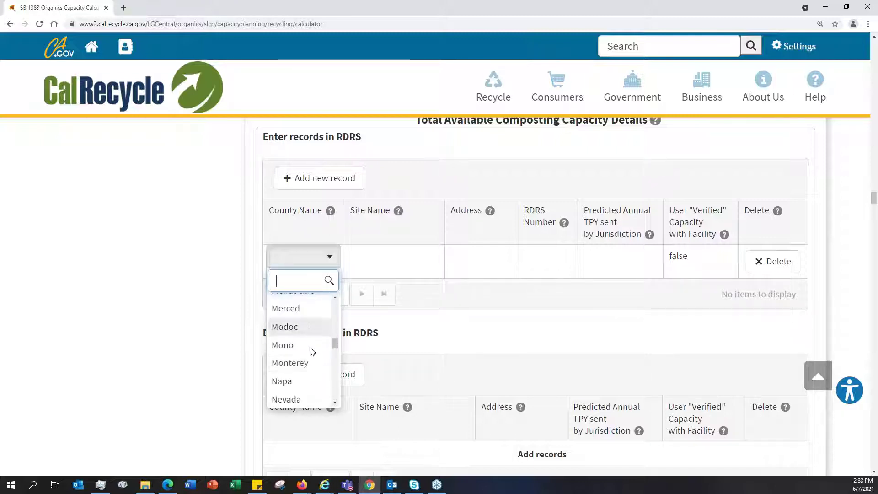
{"action": "left_click", "coordinate": [318, 381]}
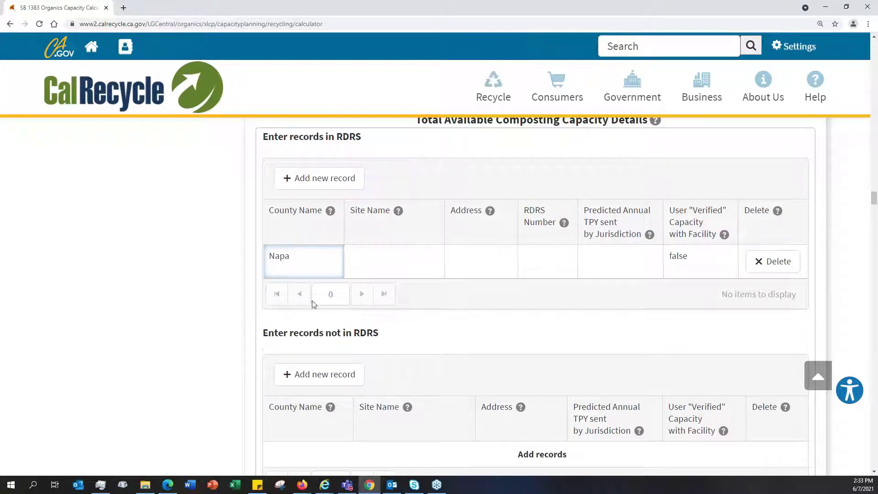
- Set the Napa record's site name to Napa County Recycling & Waste Services - Contract Hauler
{"action": "left_click", "coordinate": [411, 255]}
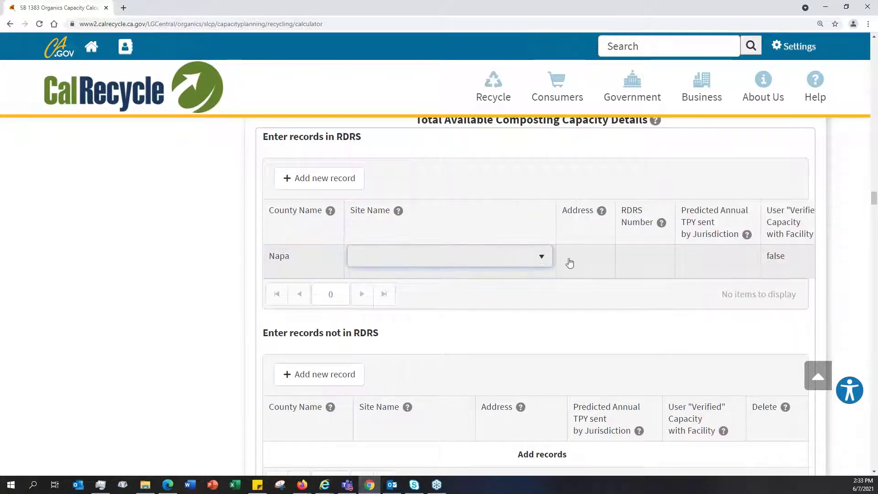
{"action": "left_click", "coordinate": [541, 257]}
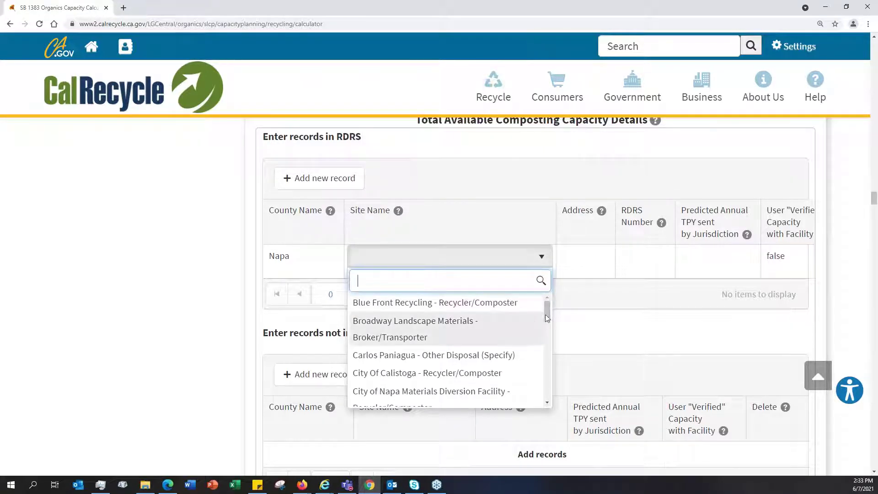
{"action": "scroll", "coordinate": [550, 339], "scroll_direction": "down", "scroll_amount": 2}
{"action": "scroll", "coordinate": [549, 339], "scroll_direction": "down", "scroll_amount": 5}
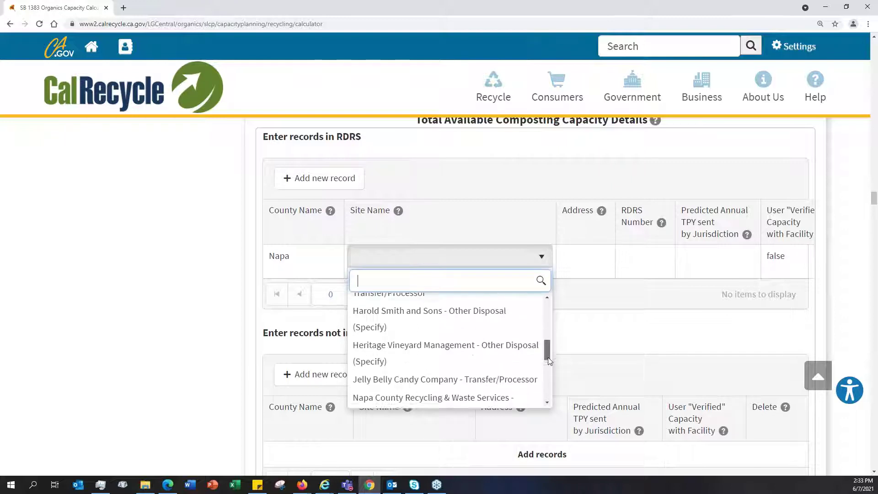
{"action": "left_click_drag", "start_coordinate": [547, 384], "coordinate": [547, 370]}
{"action": "scroll", "coordinate": [547, 370], "scroll_direction": "up", "scroll_amount": 1}
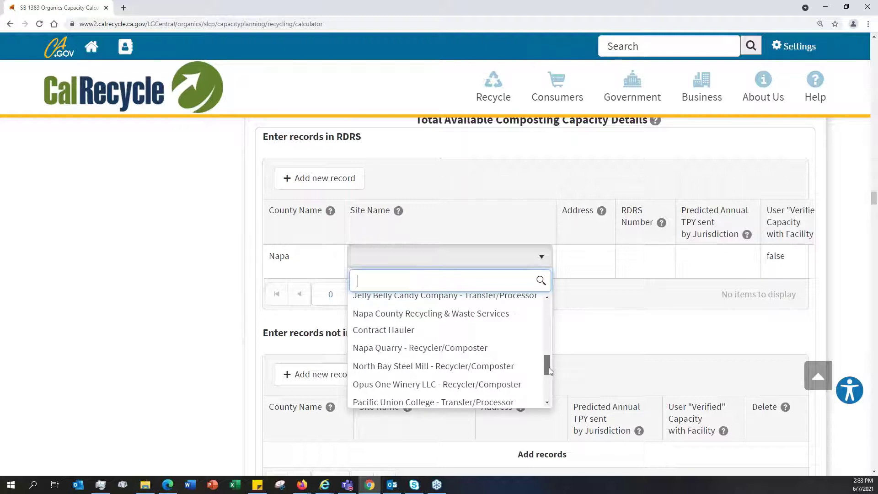
{"action": "left_click_drag", "start_coordinate": [549, 367], "coordinate": [547, 353]}
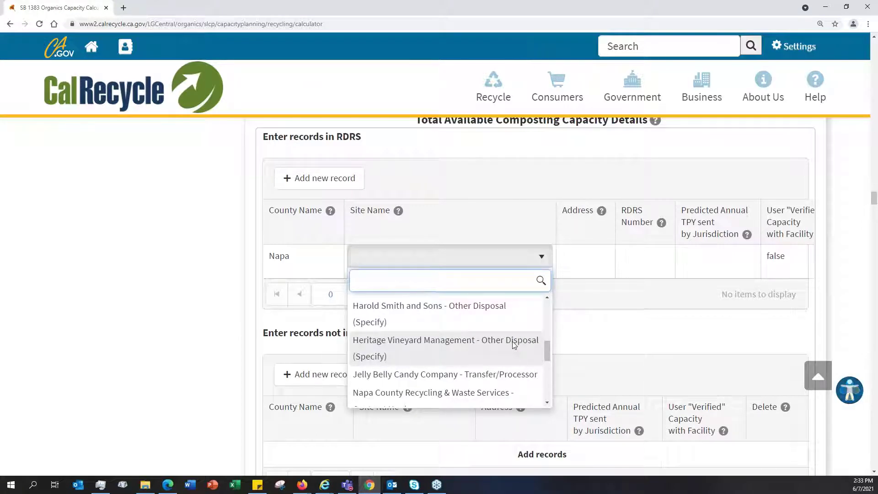
{"action": "left_click", "coordinate": [439, 396]}
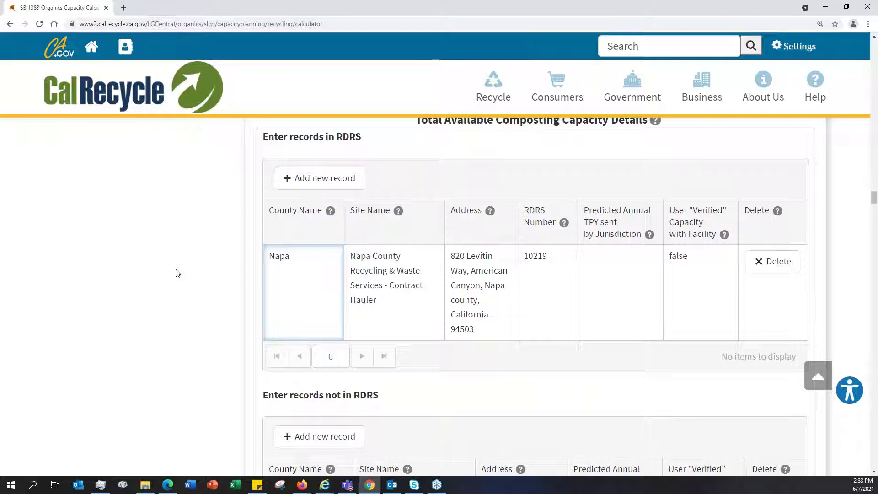
- Add a composting record not in RDRS with county name "san diegoas" and site name "compsoter"
{"action": "scroll", "coordinate": [224, 288], "scroll_direction": "down", "scroll_amount": 2}
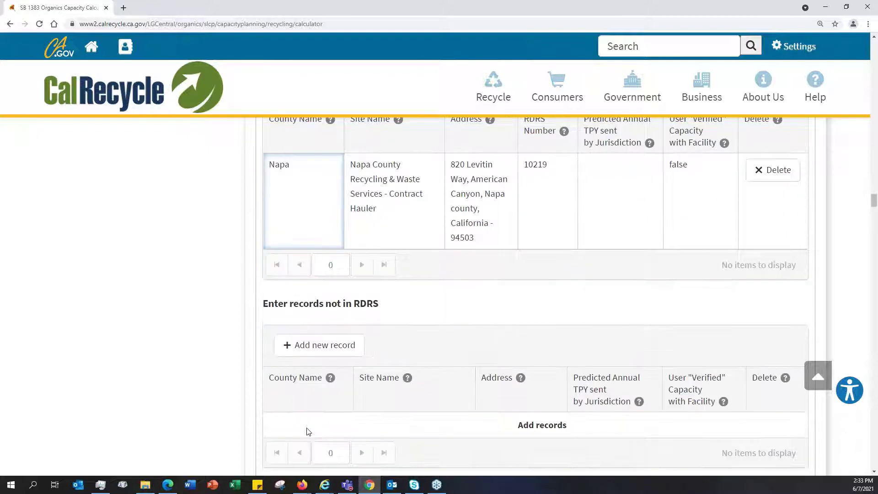
{"action": "left_click", "coordinate": [335, 356]}
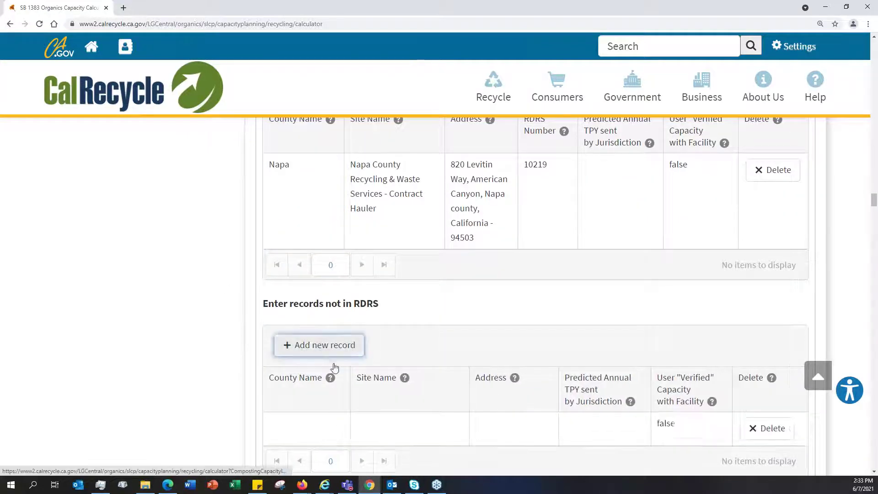
{"action": "left_click", "coordinate": [319, 423]}
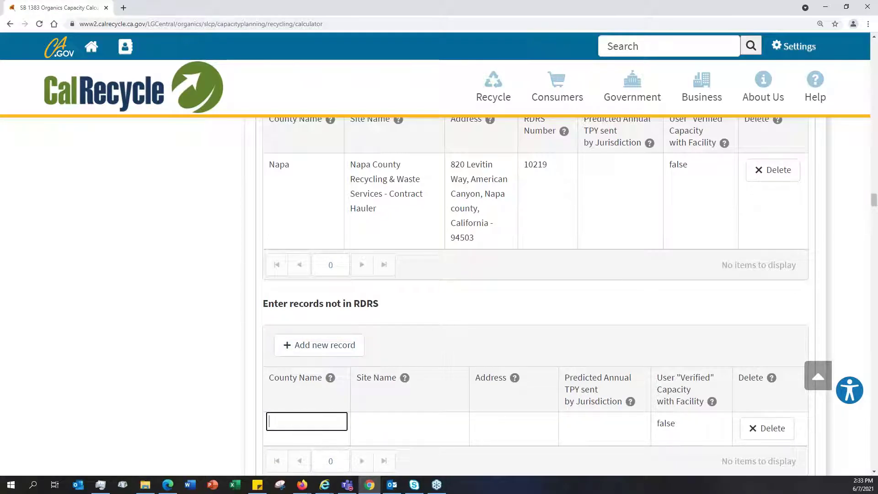
{"action": "type", "text": "san diegoas"}
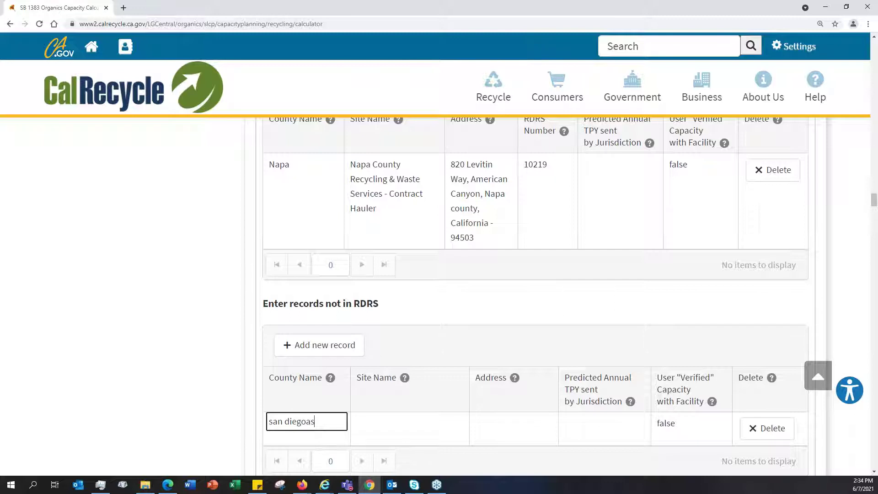
{"action": "key", "text": "Return"}
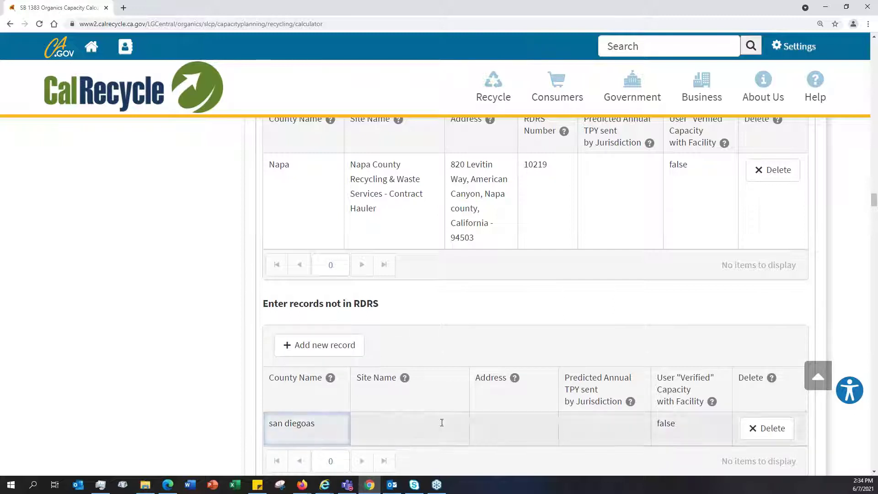
{"action": "left_click", "coordinate": [422, 425]}
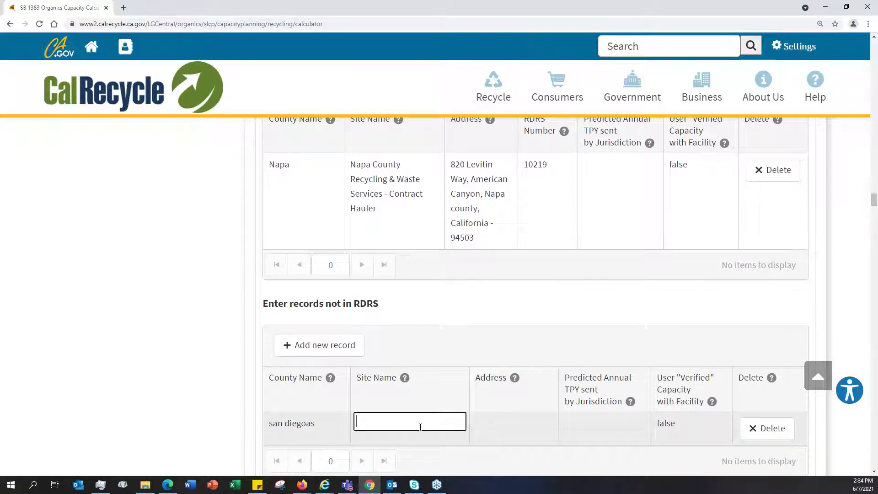
{"action": "type", "text": "compso"}
{"action": "left_click", "coordinate": [615, 429]}
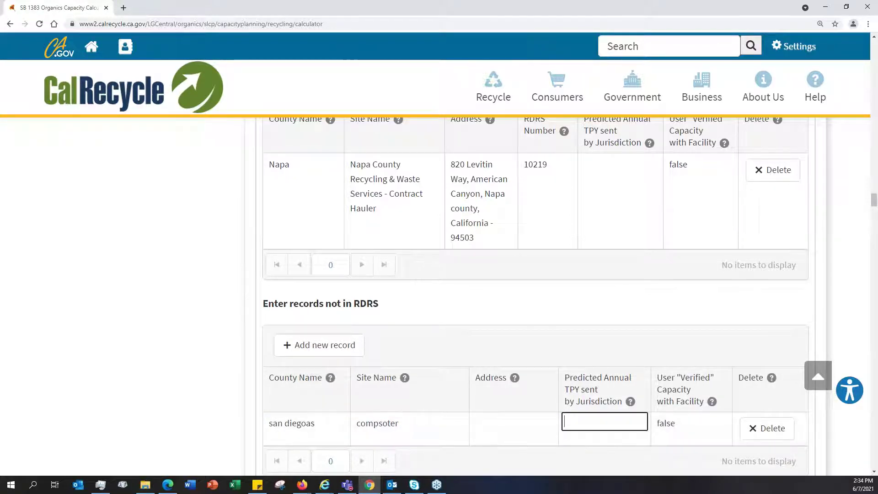
{"action": "left_click", "coordinate": [188, 294]}
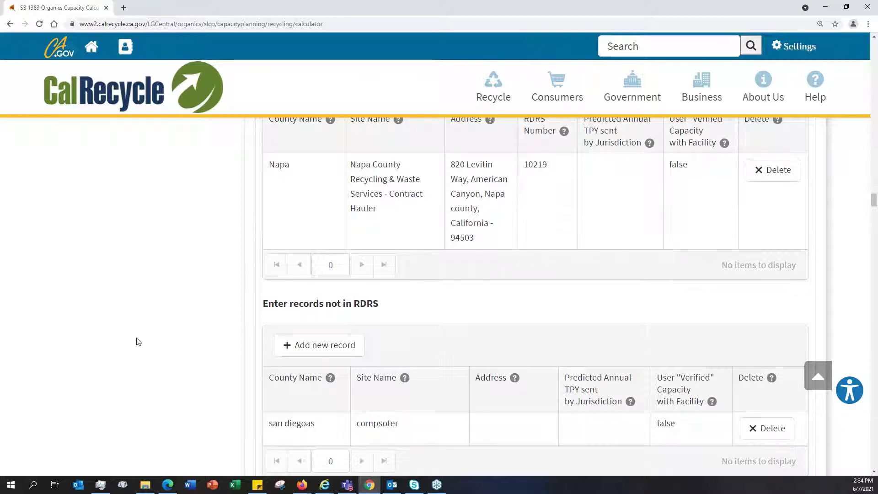
- Set the Napa RDRS record's Predicted Annual TPY sent by Jurisdiction to 1,000 and mark its capacity as verified with the facility
{"action": "scroll", "coordinate": [131, 350], "scroll_direction": "up", "scroll_amount": 2}
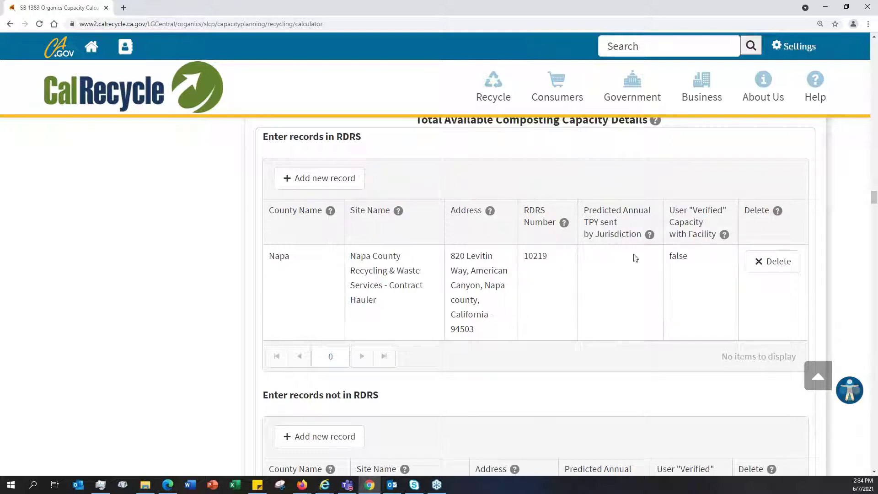
{"action": "left_click", "coordinate": [614, 260]}
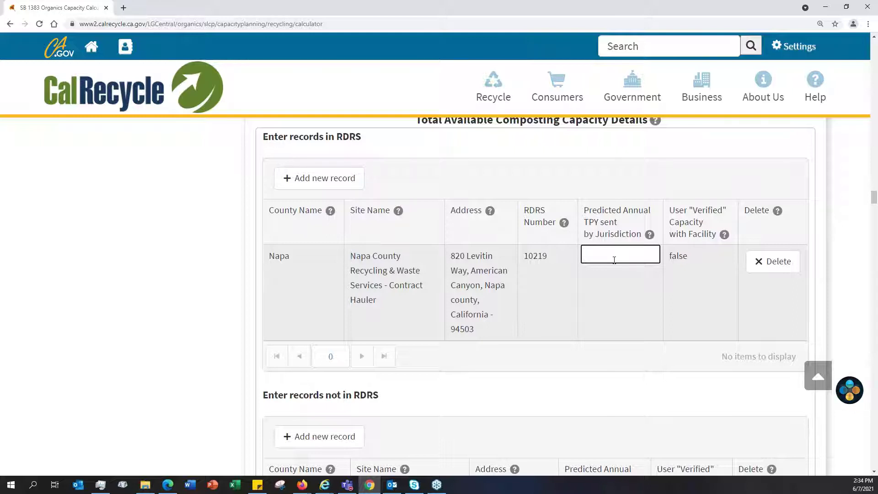
{"action": "type", "text": "1,0"}
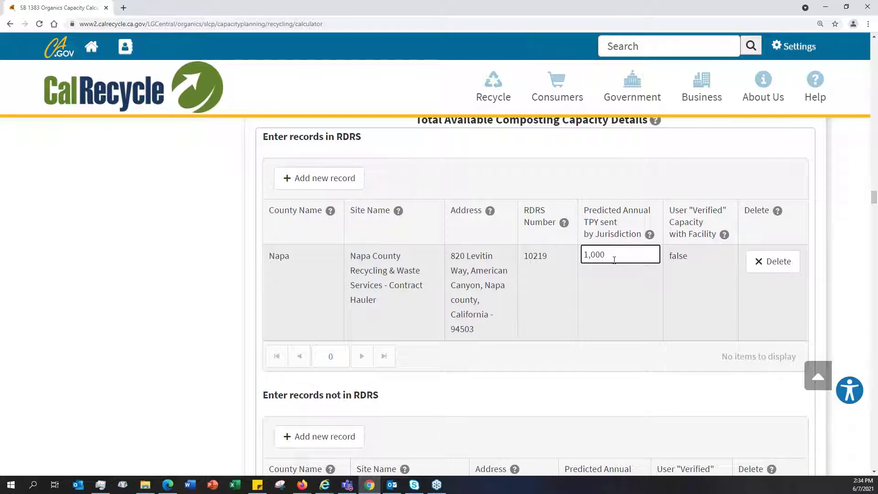
{"action": "key", "text": "Tab"}
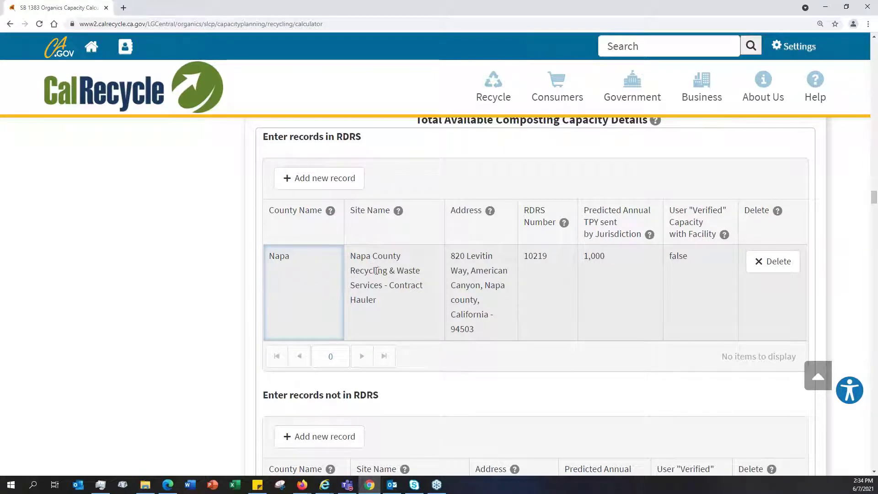
{"action": "left_click", "coordinate": [675, 257]}
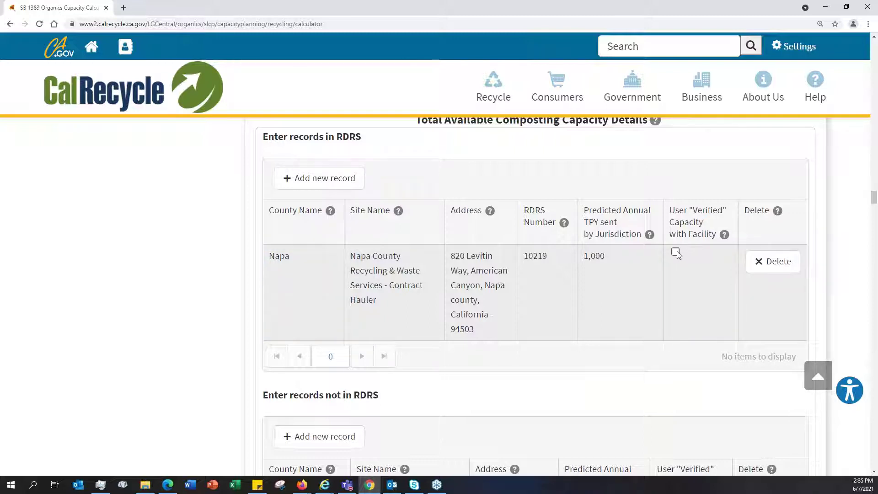
{"action": "key", "text": "space"}
{"action": "left_click", "coordinate": [267, 294]}
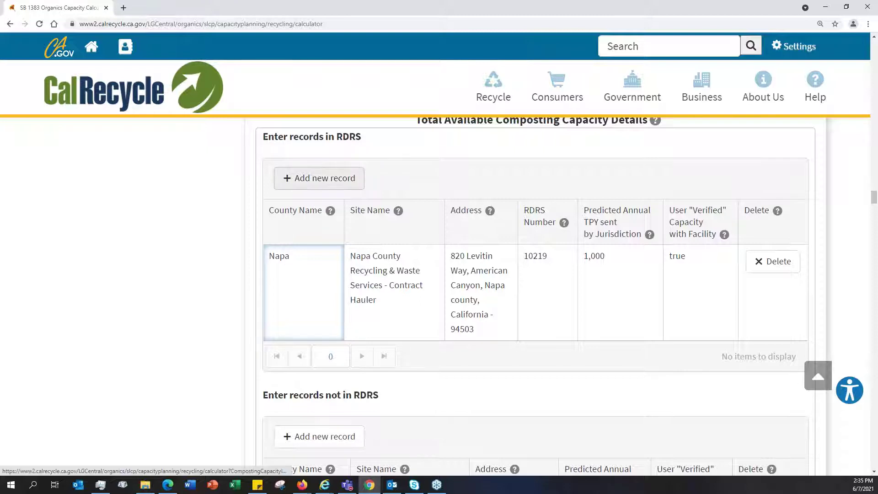
- Add a second composting capacity record in RDRS with Napa as its county name
{"action": "left_click", "coordinate": [321, 181]}
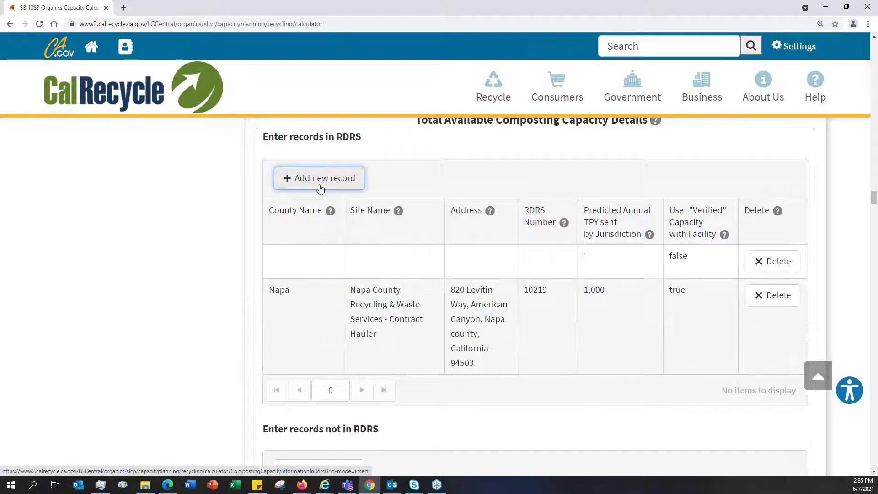
{"action": "left_click", "coordinate": [330, 257]}
{"action": "scroll", "coordinate": [311, 343], "scroll_direction": "down", "scroll_amount": 5}
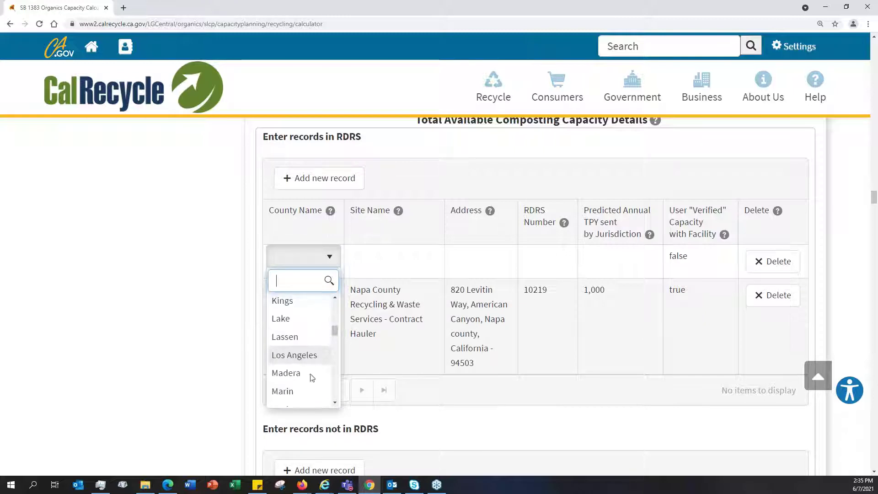
{"action": "scroll", "coordinate": [311, 377], "scroll_direction": "down", "scroll_amount": 4}
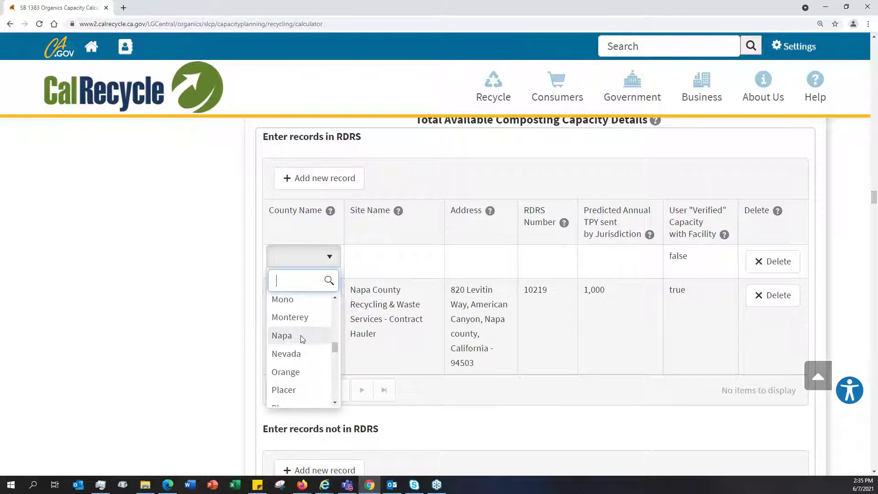
{"action": "left_click", "coordinate": [292, 336]}
- Set the second Napa RDRS record's site name to Napa County Recycling & Waste Services - Contract Hauler
{"action": "left_click", "coordinate": [436, 261]}
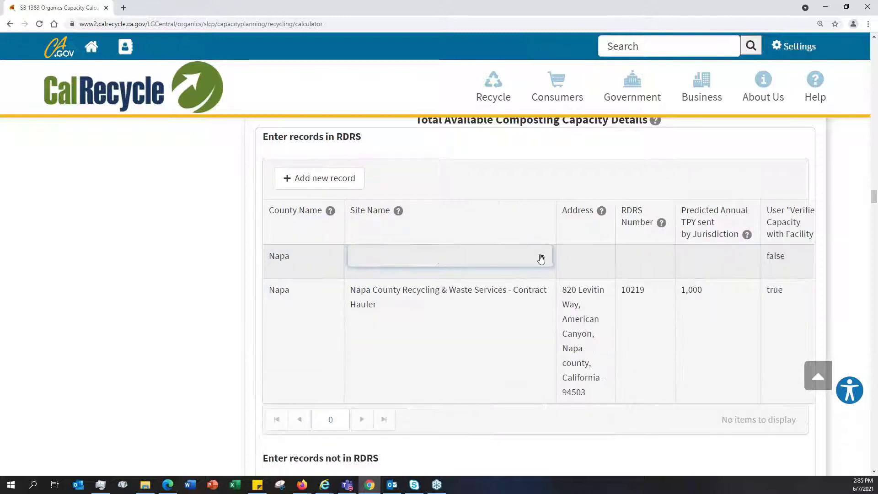
{"action": "left_click", "coordinate": [541, 257]}
{"action": "scroll", "coordinate": [507, 329], "scroll_direction": "down", "scroll_amount": 4}
{"action": "scroll", "coordinate": [508, 334], "scroll_direction": "down", "scroll_amount": 5}
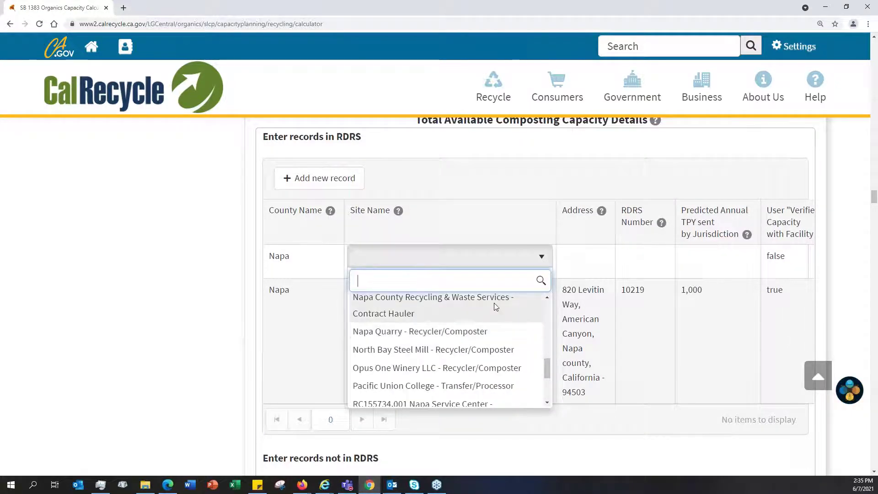
{"action": "left_click", "coordinate": [494, 302]}
- Set the second Napa RDRS record's Predicted Annual TPY sent by Jurisdiction to 1,000
{"action": "left_click", "coordinate": [626, 260]}
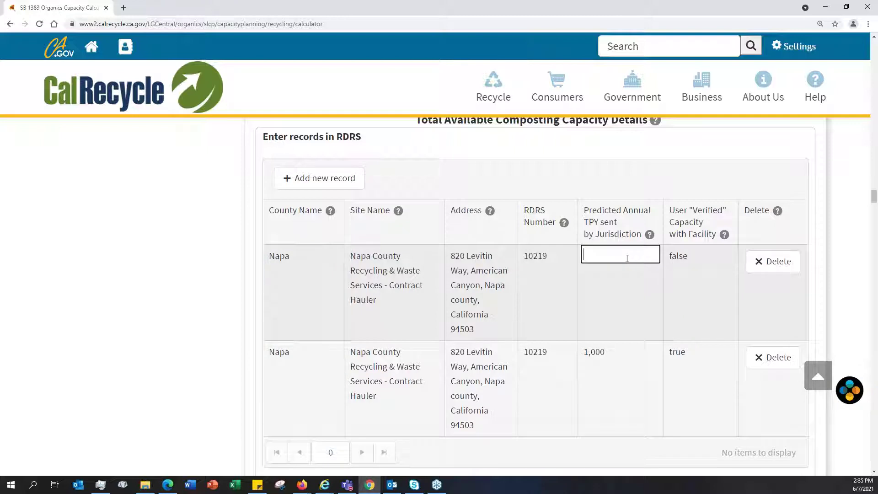
{"action": "type", "text": "1,000"}
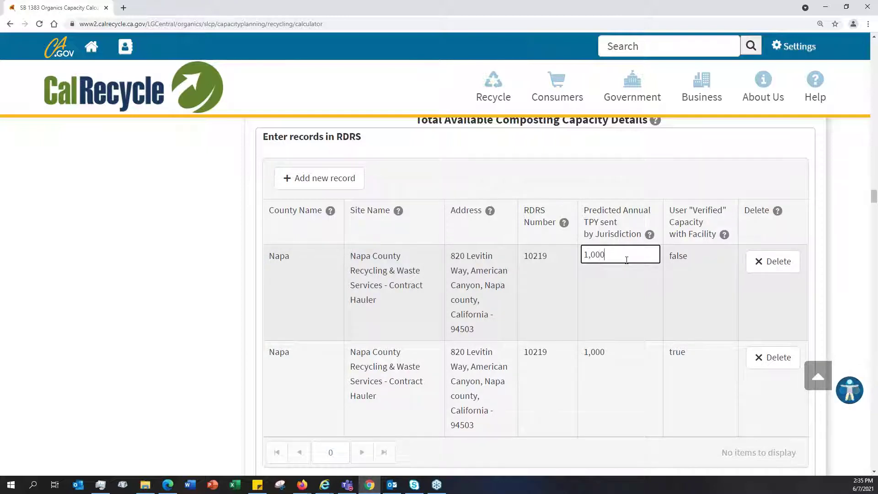
{"action": "key", "text": "Return"}
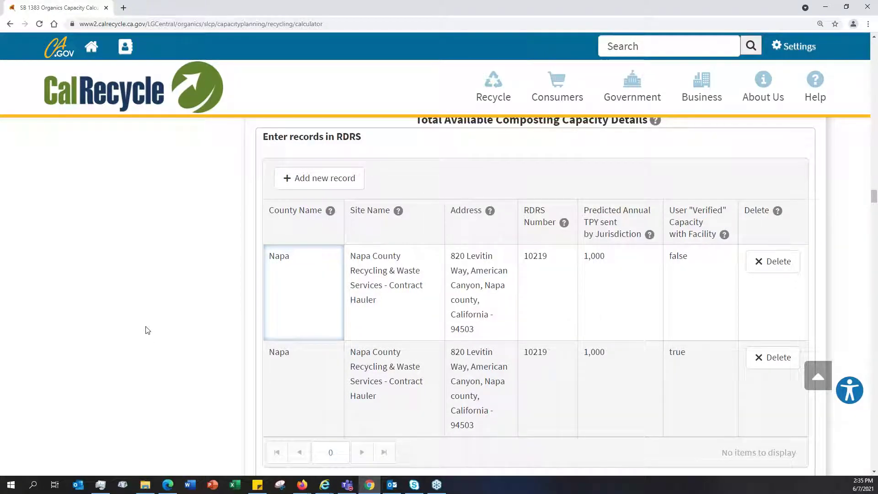
- Compare the composting capacity totals: estimated primary facility activity tons from Step E against predicted annual TPY from Step F
{"action": "scroll", "coordinate": [157, 293], "scroll_direction": "down", "scroll_amount": 2}
{"action": "scroll", "coordinate": [160, 292], "scroll_direction": "down", "scroll_amount": 5}
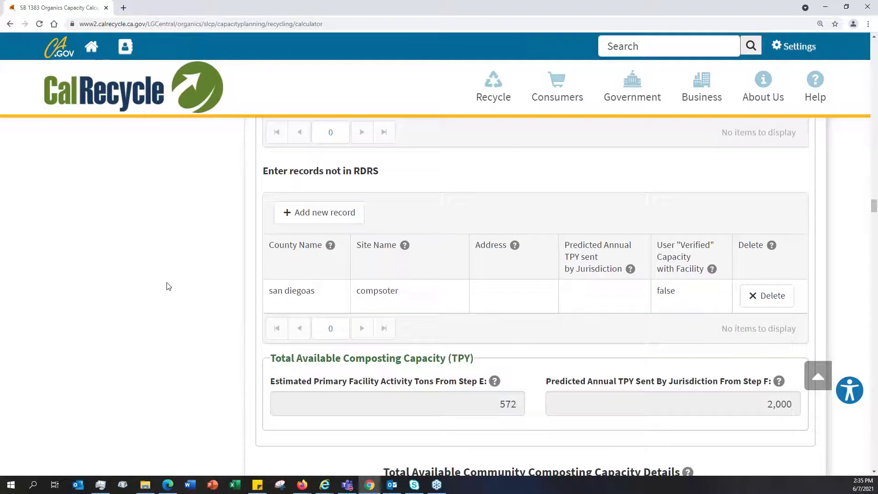
{"action": "scroll", "coordinate": [165, 286], "scroll_direction": "down", "scroll_amount": 2}
{"action": "scroll", "coordinate": [160, 286], "scroll_direction": "down", "scroll_amount": 1}
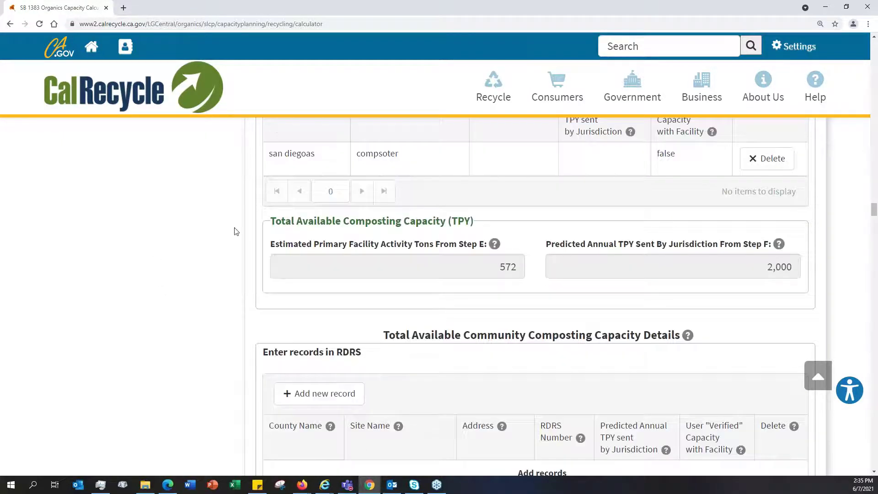
{"action": "left_click", "coordinate": [486, 266]}
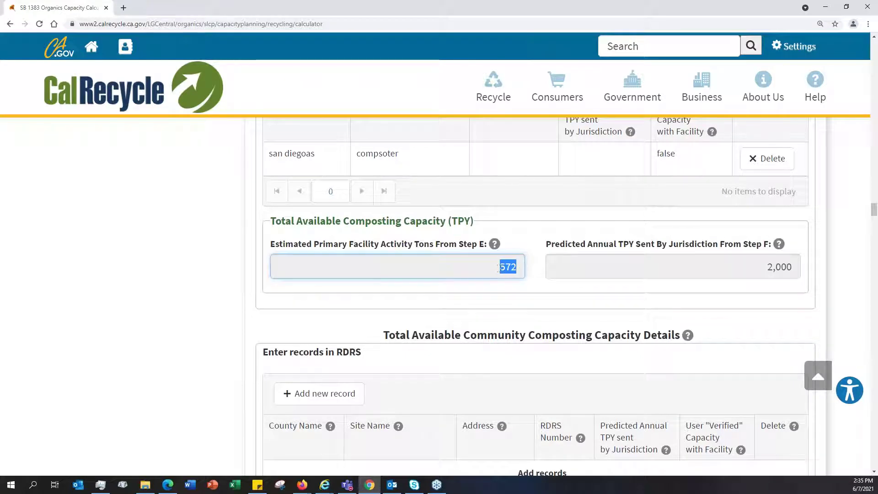
{"action": "left_click", "coordinate": [501, 267]}
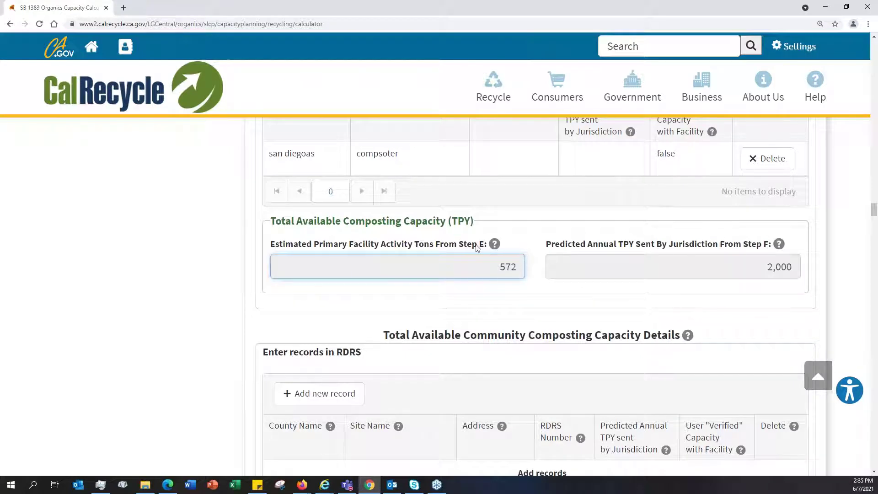
{"action": "left_click", "coordinate": [766, 270]}
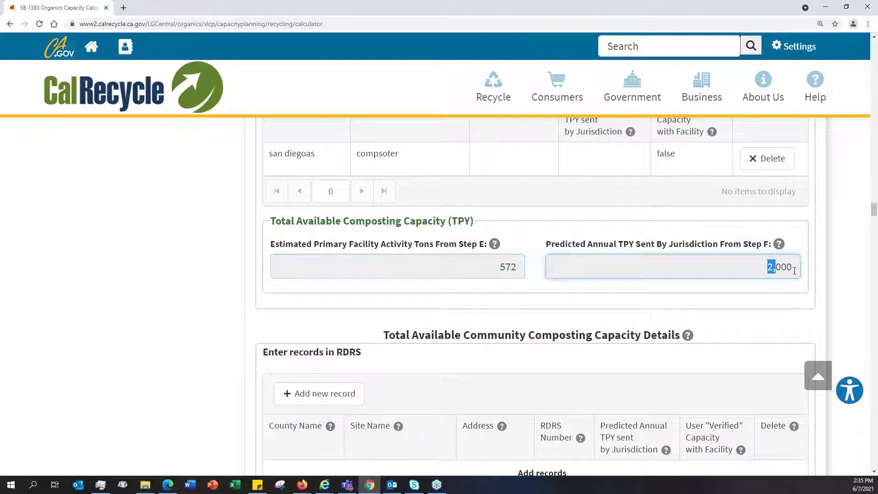
{"action": "left_click", "coordinate": [789, 267]}
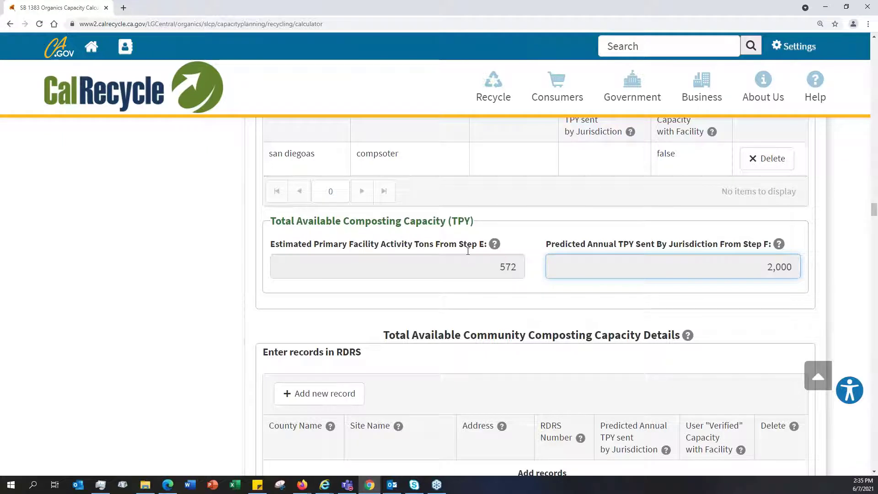
{"action": "scroll", "coordinate": [503, 265], "scroll_direction": "up", "scroll_amount": 3}
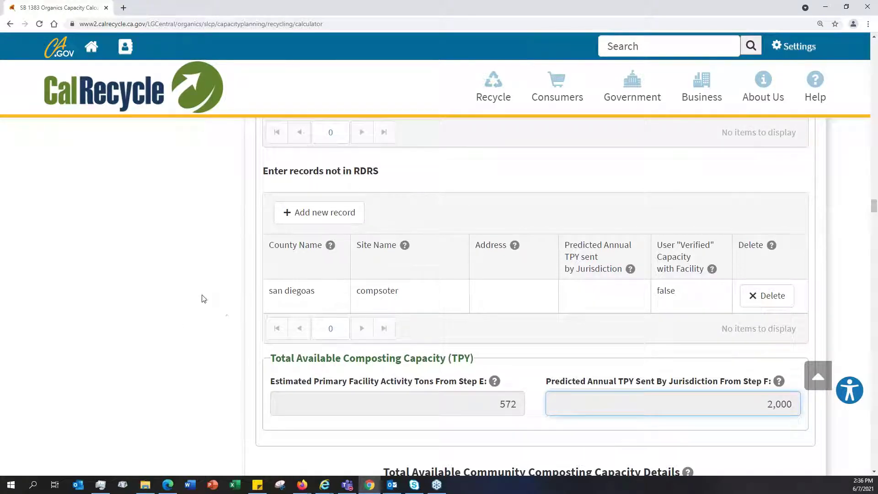
{"action": "scroll", "coordinate": [206, 295], "scroll_direction": "down", "scroll_amount": 2}
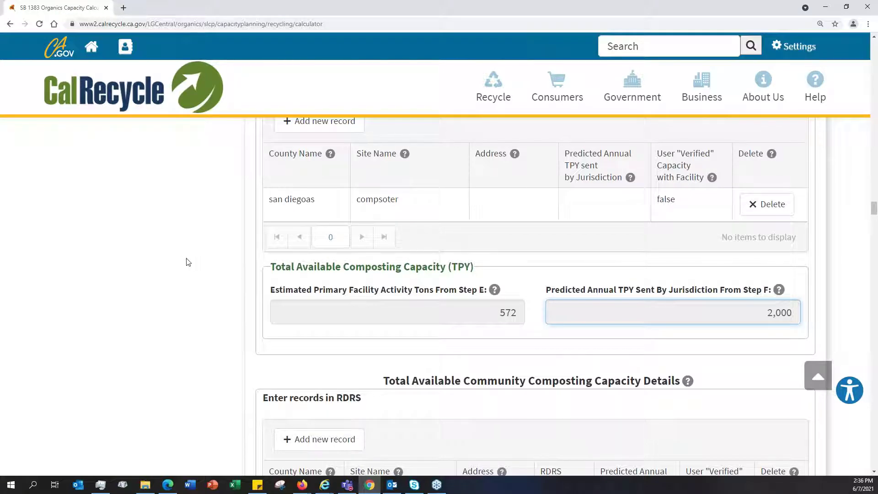
- Review the remaining Step F capacity categories, from community composting through other capacity, and the overall total available organics capacity
{"action": "scroll", "coordinate": [178, 259], "scroll_direction": "down", "scroll_amount": 4}
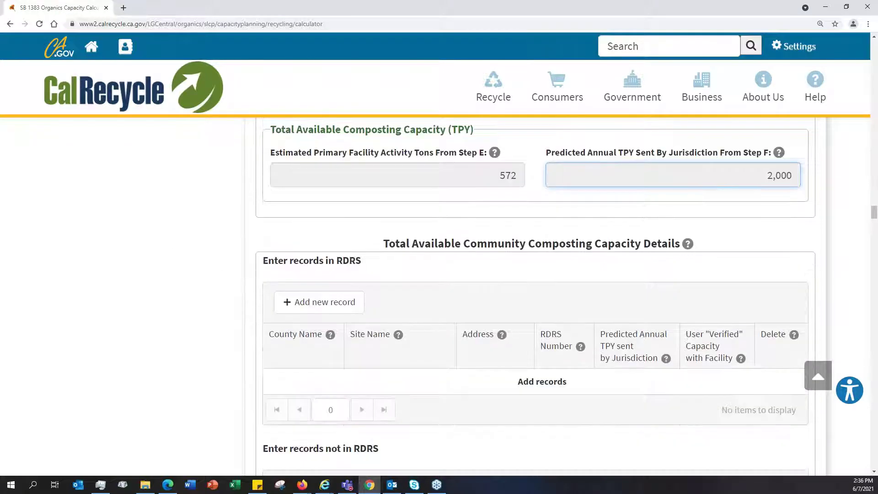
{"action": "scroll", "coordinate": [220, 292], "scroll_direction": "down", "scroll_amount": 12}
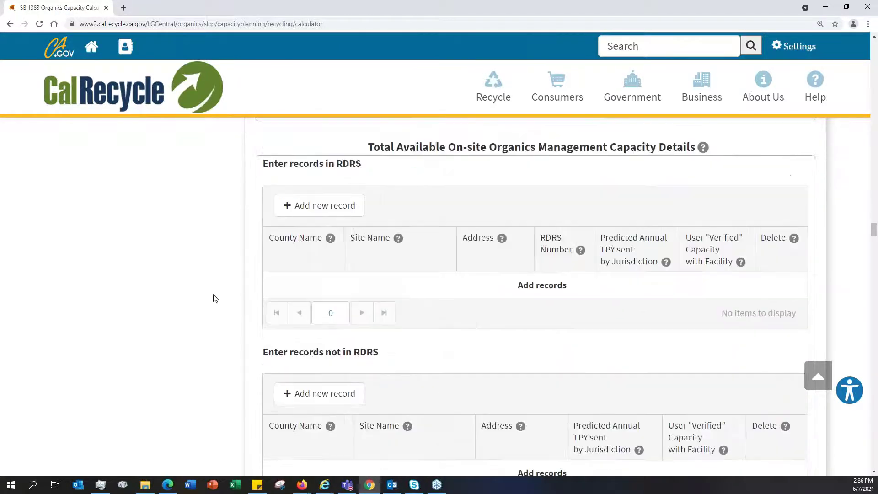
{"action": "scroll", "coordinate": [215, 320], "scroll_direction": "down", "scroll_amount": 13}
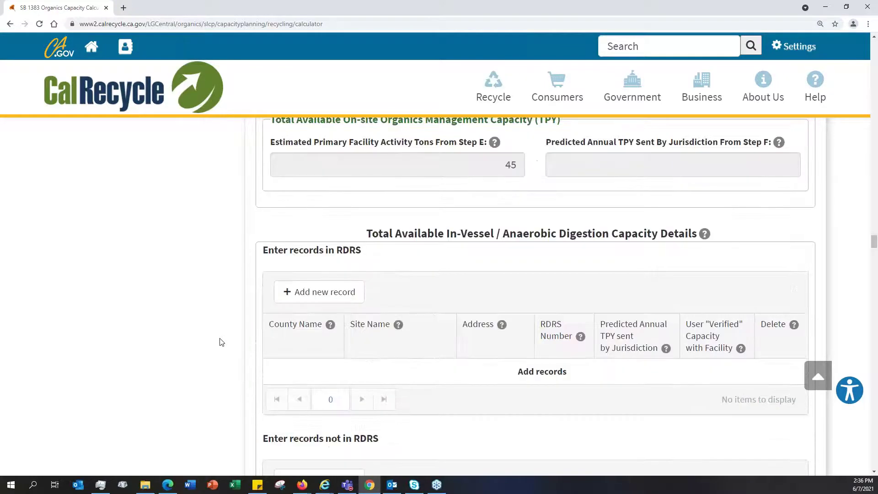
{"action": "scroll", "coordinate": [218, 340], "scroll_direction": "down", "scroll_amount": 12}
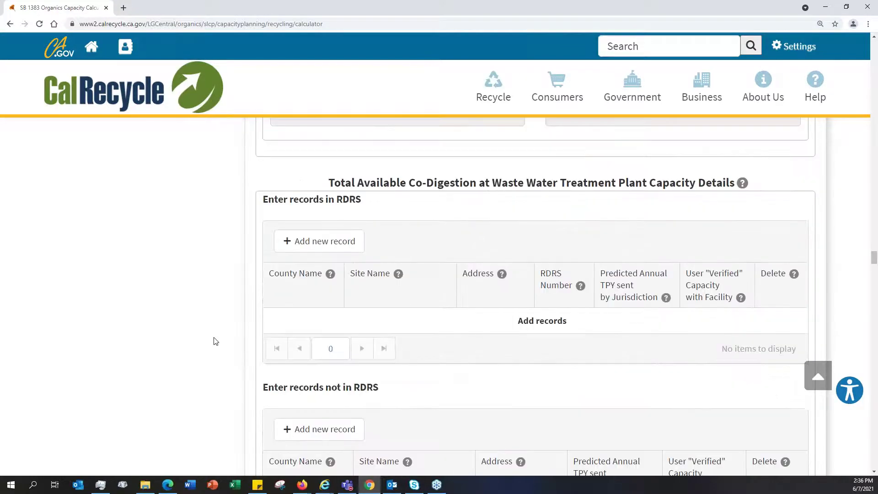
{"action": "scroll", "coordinate": [215, 338], "scroll_direction": "down", "scroll_amount": 8}
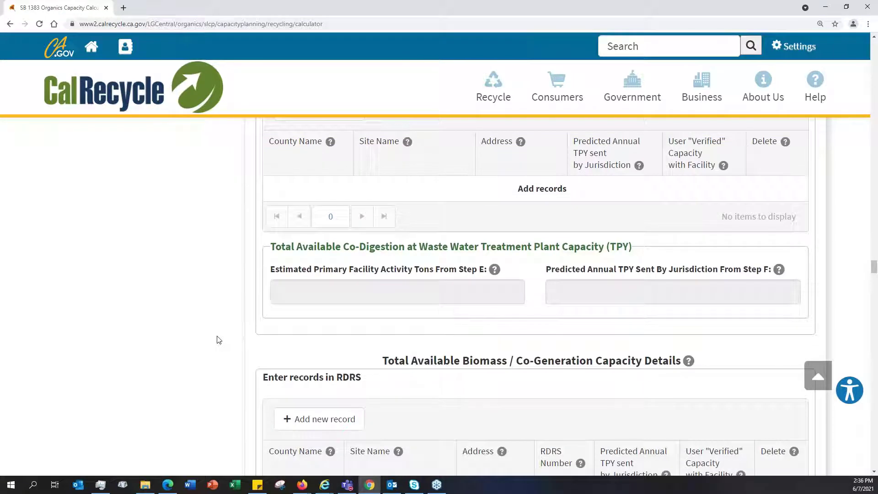
{"action": "scroll", "coordinate": [224, 352], "scroll_direction": "down", "scroll_amount": 20}
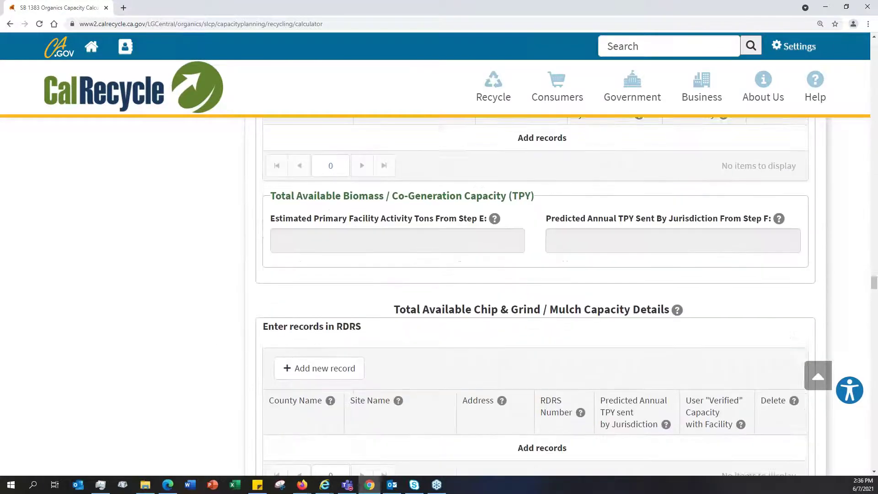
{"action": "scroll", "coordinate": [229, 355], "scroll_direction": "down", "scroll_amount": 9}
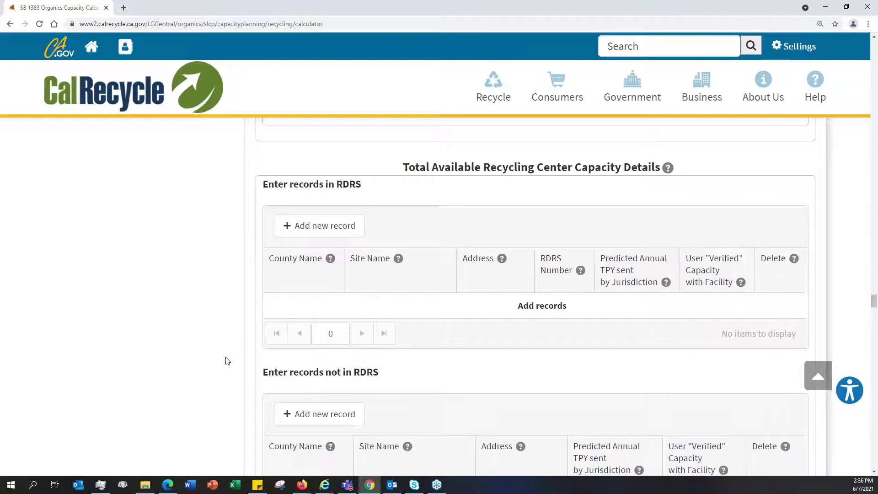
{"action": "scroll", "coordinate": [204, 395], "scroll_direction": "down", "scroll_amount": 15}
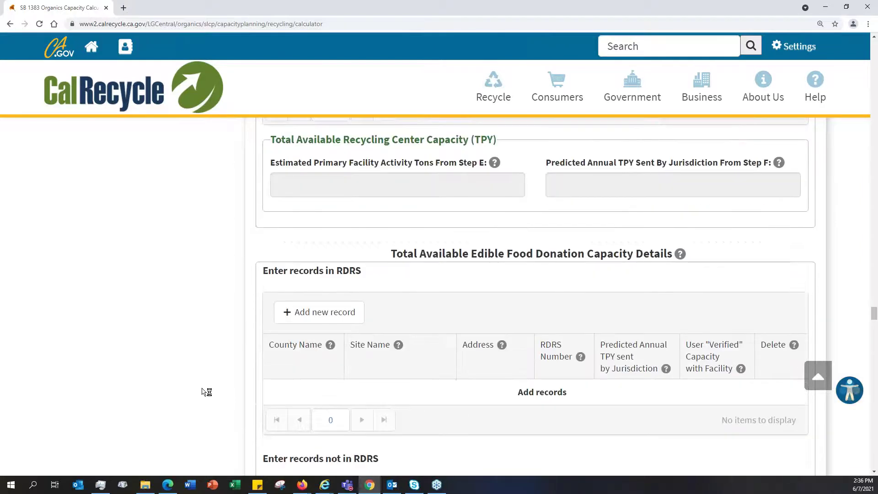
{"action": "scroll", "coordinate": [206, 391], "scroll_direction": "down", "scroll_amount": 1}
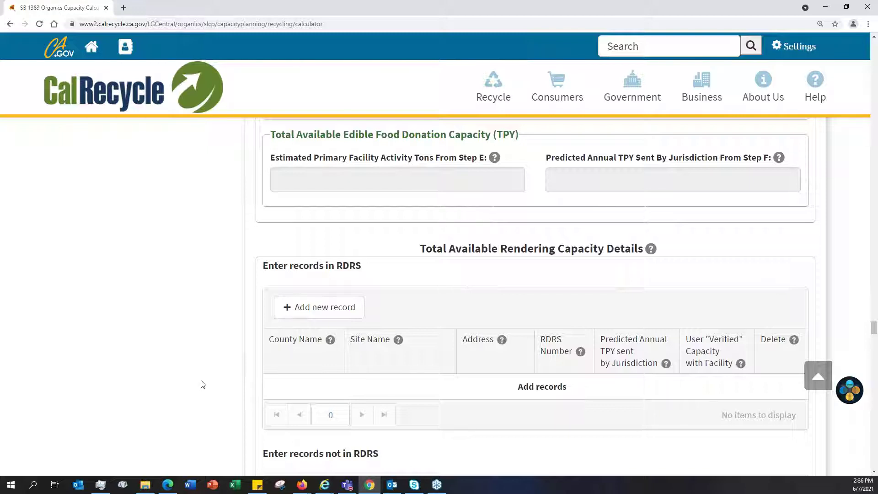
{"action": "scroll", "coordinate": [203, 386], "scroll_direction": "down", "scroll_amount": 1}
{"action": "scroll", "coordinate": [309, 271], "scroll_direction": "down", "scroll_amount": 1}
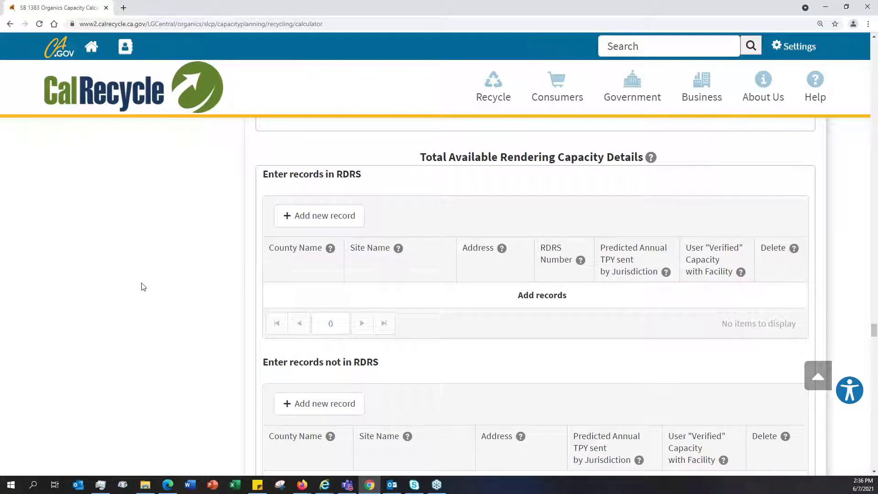
{"action": "scroll", "coordinate": [155, 276], "scroll_direction": "down", "scroll_amount": 1}
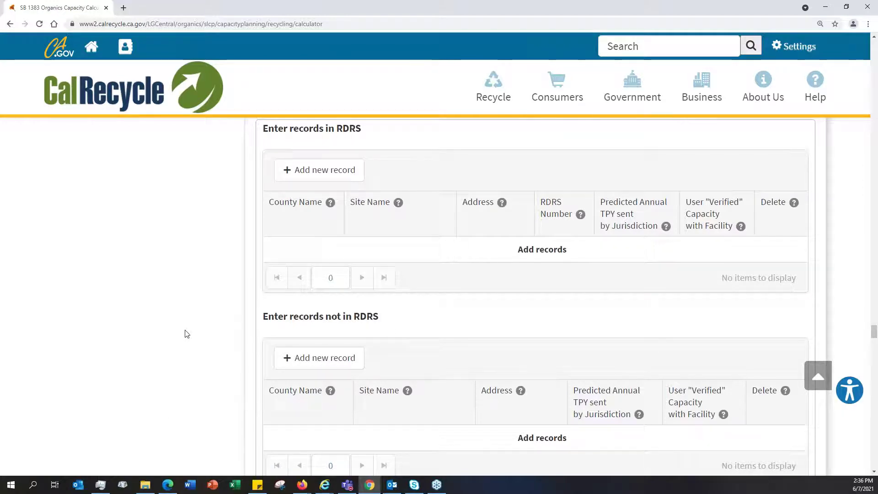
{"action": "scroll", "coordinate": [187, 320], "scroll_direction": "down", "scroll_amount": 5}
{"action": "scroll", "coordinate": [197, 317], "scroll_direction": "down", "scroll_amount": 16}
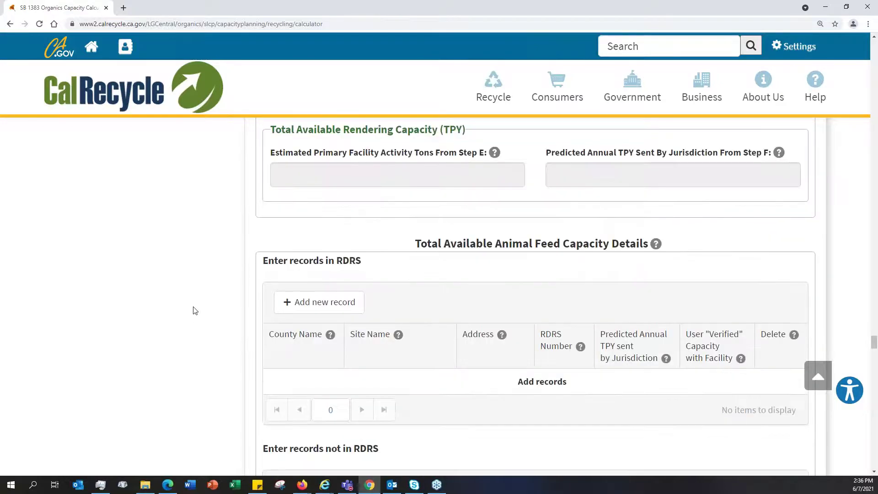
{"action": "scroll", "coordinate": [202, 352], "scroll_direction": "down", "scroll_amount": 18}
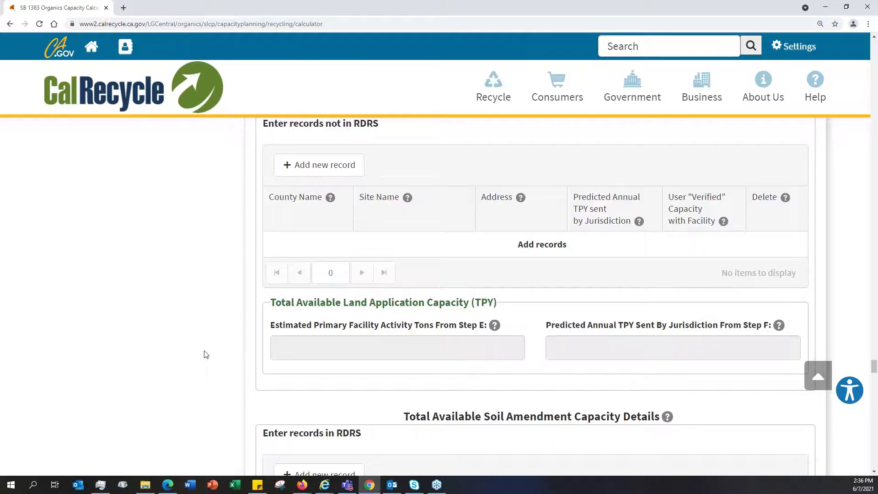
{"action": "scroll", "coordinate": [217, 367], "scroll_direction": "down", "scroll_amount": 20}
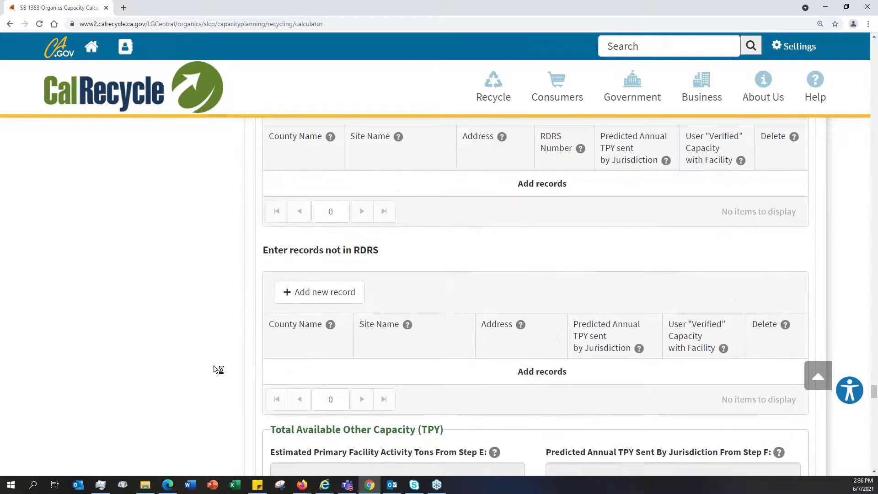
{"action": "scroll", "coordinate": [219, 373], "scroll_direction": "down", "scroll_amount": 12}
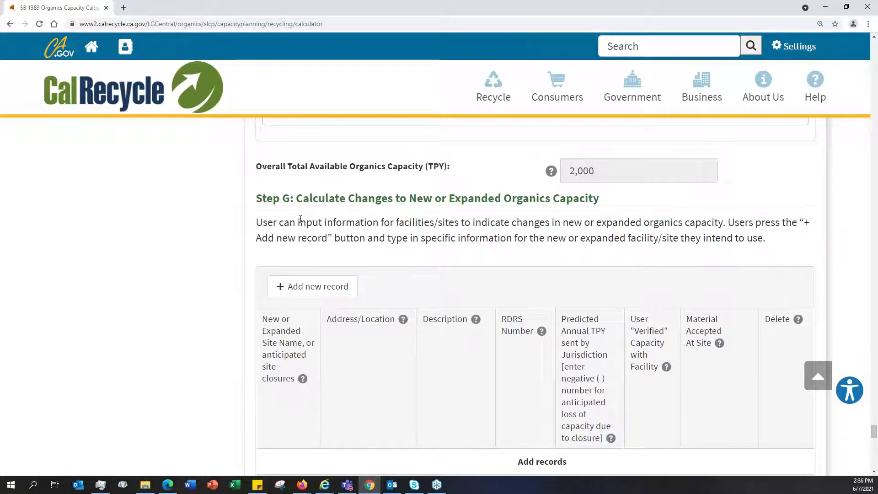
- Add a new or expanded capacity record in Step G with the site name "North Compsitng"
{"action": "scroll", "coordinate": [227, 270], "scroll_direction": "down", "scroll_amount": 1}
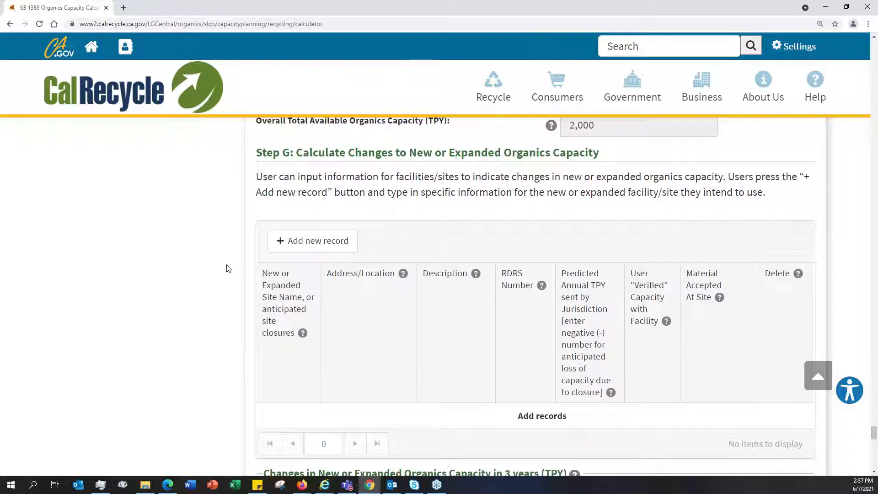
{"action": "scroll", "coordinate": [238, 246], "scroll_direction": "down", "scroll_amount": 1}
{"action": "left_click", "coordinate": [286, 202]}
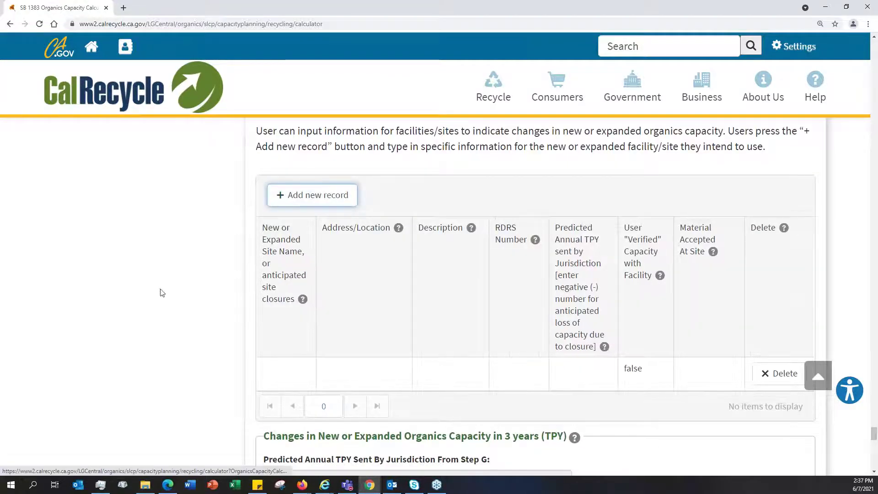
{"action": "left_click", "coordinate": [293, 375]}
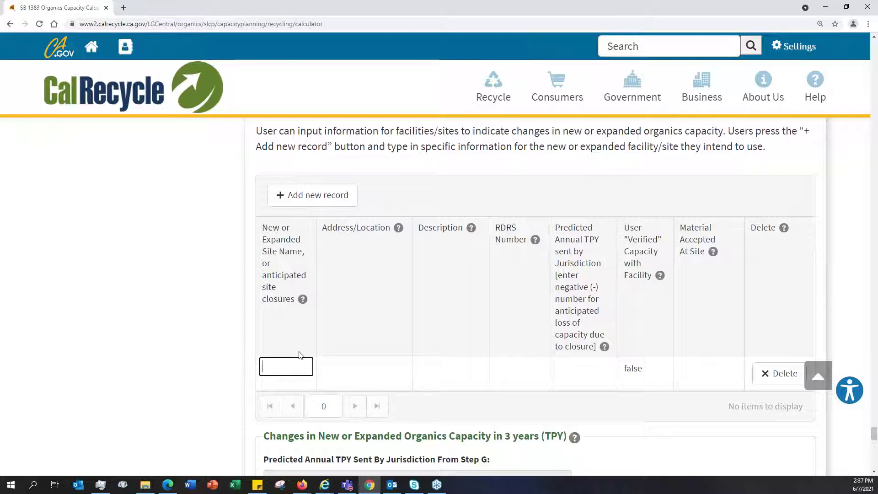
{"action": "type", "text": "North CVOmpo"}
{"action": "key", "text": "BackSpace"}
{"action": "key", "text": "BackSpace"}
{"action": "key", "text": "BackSpace"}
{"action": "key", "text": "BackSpace"}
{"action": "key", "text": "BackSpace"}
{"action": "key", "text": "BackSpace"}
{"action": "type", "text": "Compsitng"}
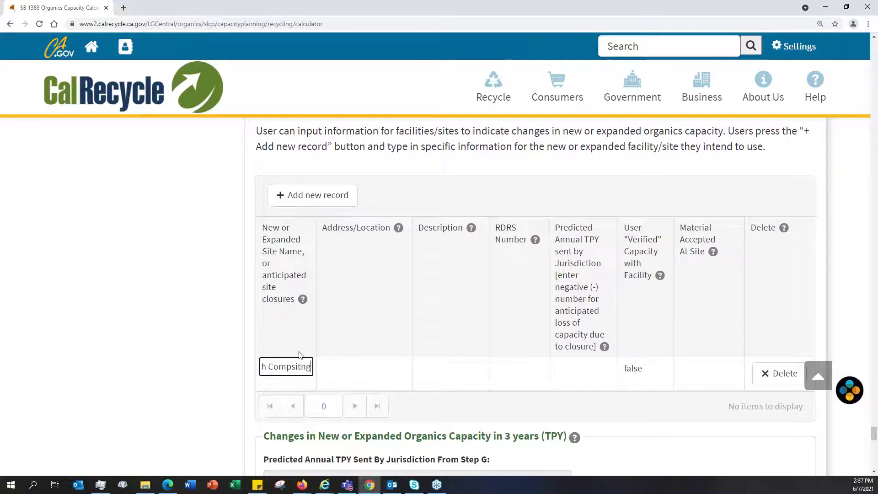
{"action": "key", "text": "Return"}
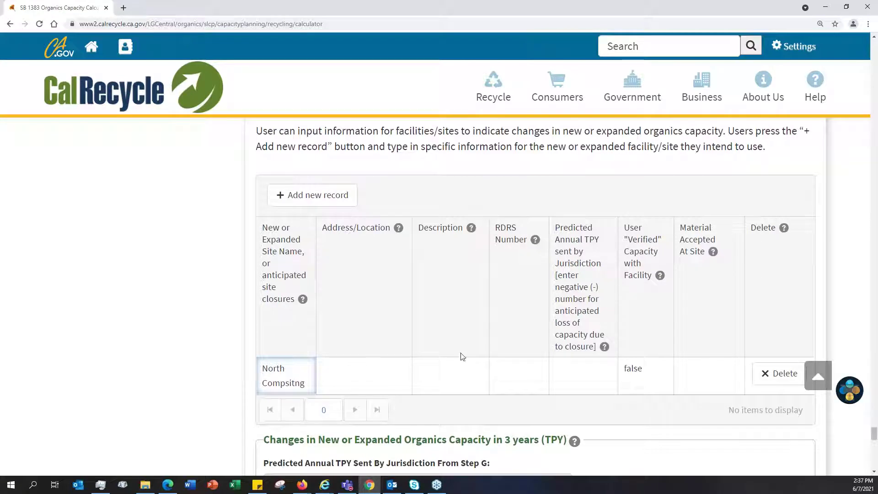
- Set the North Compsitng record's Predicted Annual TPY sent by Jurisdiction to 1,000
{"action": "left_click", "coordinate": [562, 371]}
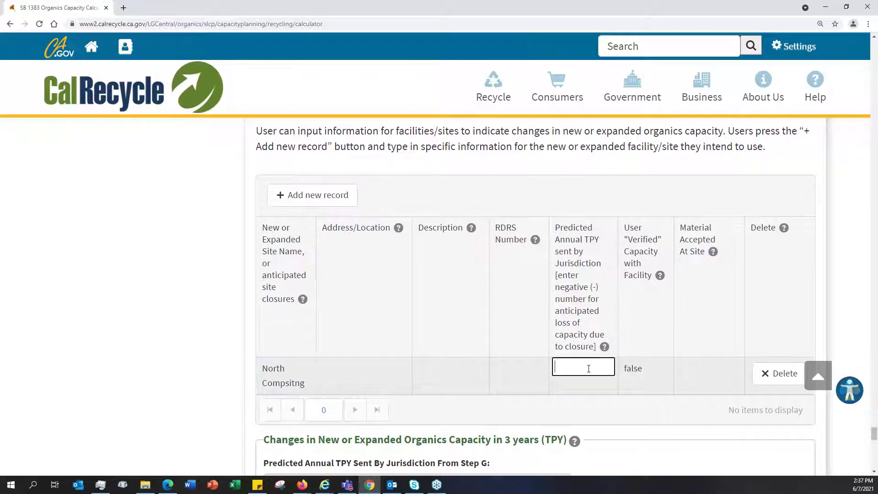
{"action": "type", "text": "1,000"}
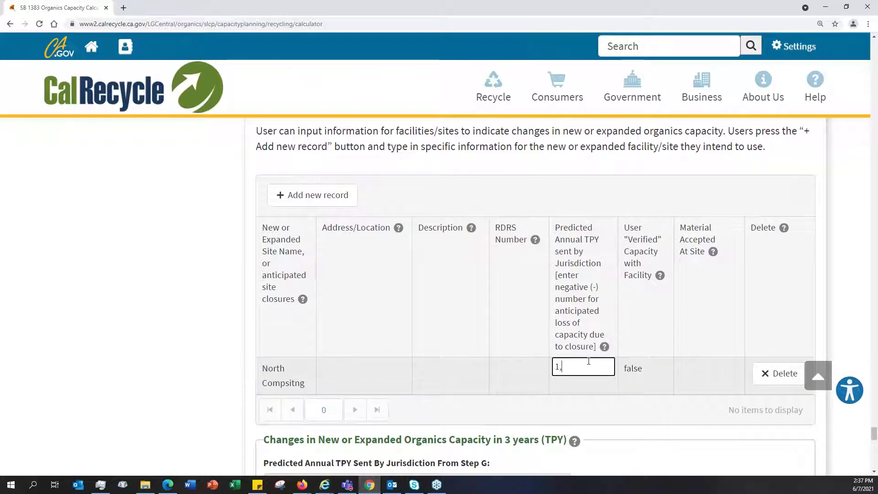
{"action": "key", "text": "Return"}
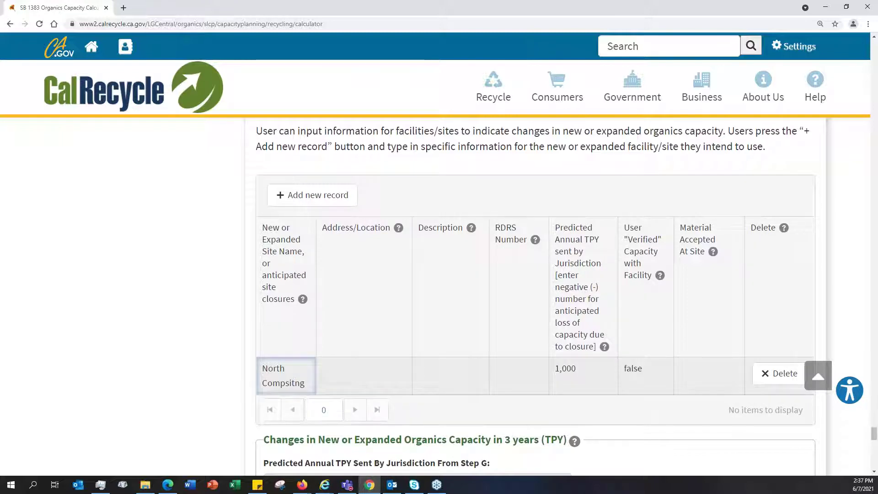
- Make the North Compsitng record's Predicted Annual TPY negative, -1,000, and mark its capacity as user verified with the facility
{"action": "left_click", "coordinate": [564, 371]}
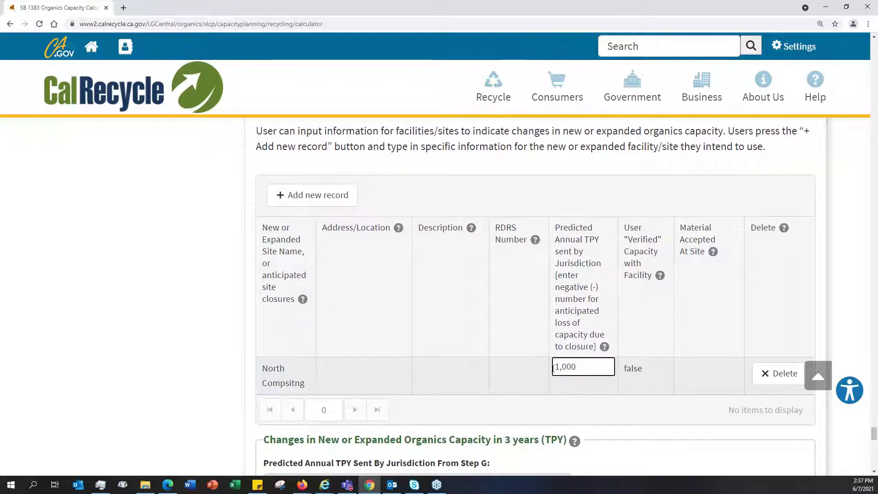
{"action": "type", "text": "-"}
{"action": "left_click", "coordinate": [620, 432]}
{"action": "left_click", "coordinate": [631, 368]}
{"action": "left_click", "coordinate": [630, 364]}
{"action": "left_click", "coordinate": [453, 388]}
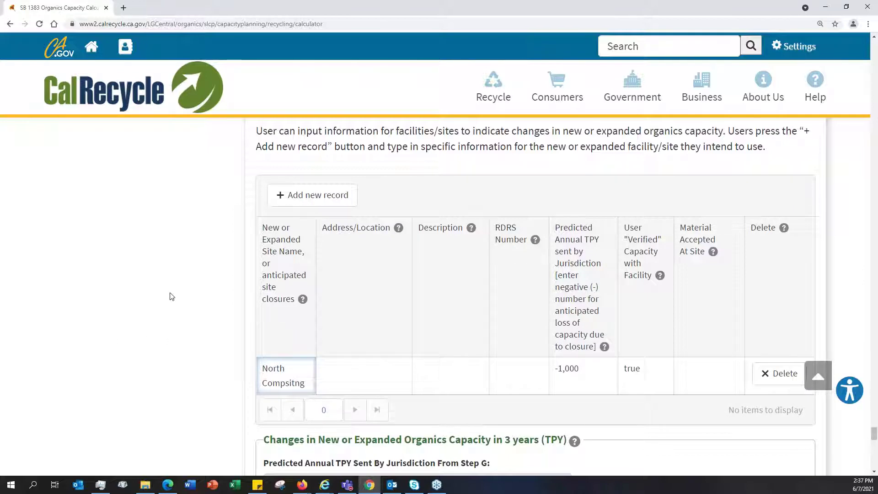
- Review the Step G predicted annual TPY change and the Step H projected disposal, verified capacity, shortfall and potential capacity totals
{"action": "scroll", "coordinate": [172, 293], "scroll_direction": "down", "scroll_amount": 2}
{"action": "scroll", "coordinate": [174, 294], "scroll_direction": "down", "scroll_amount": 4}
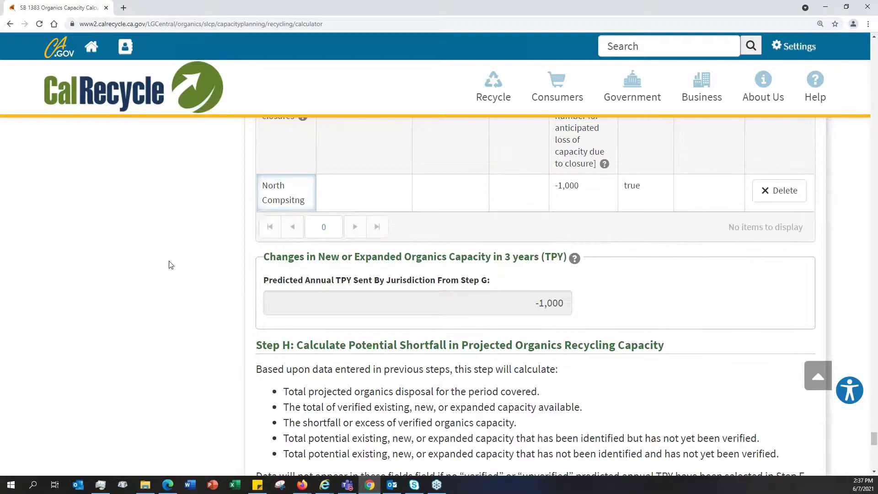
{"action": "scroll", "coordinate": [174, 249], "scroll_direction": "down", "scroll_amount": 2}
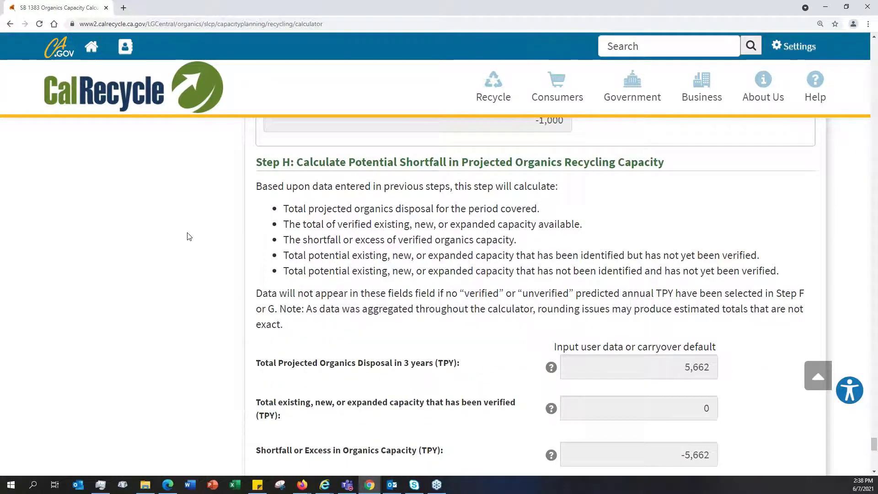
{"action": "scroll", "coordinate": [189, 237], "scroll_direction": "down", "scroll_amount": 2}
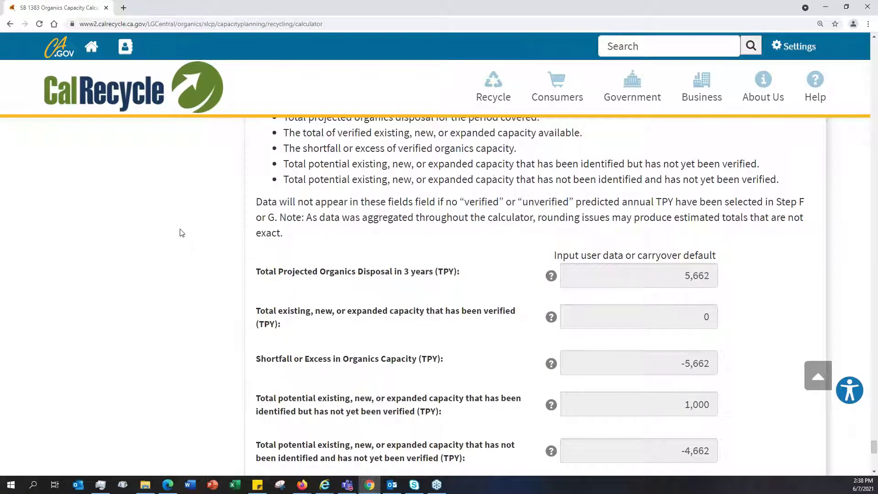
{"action": "scroll", "coordinate": [211, 235], "scroll_direction": "down", "scroll_amount": 1}
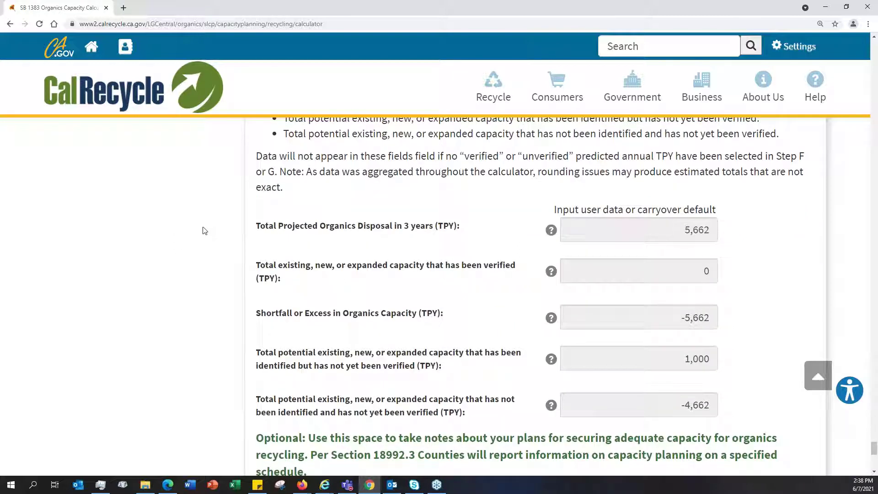